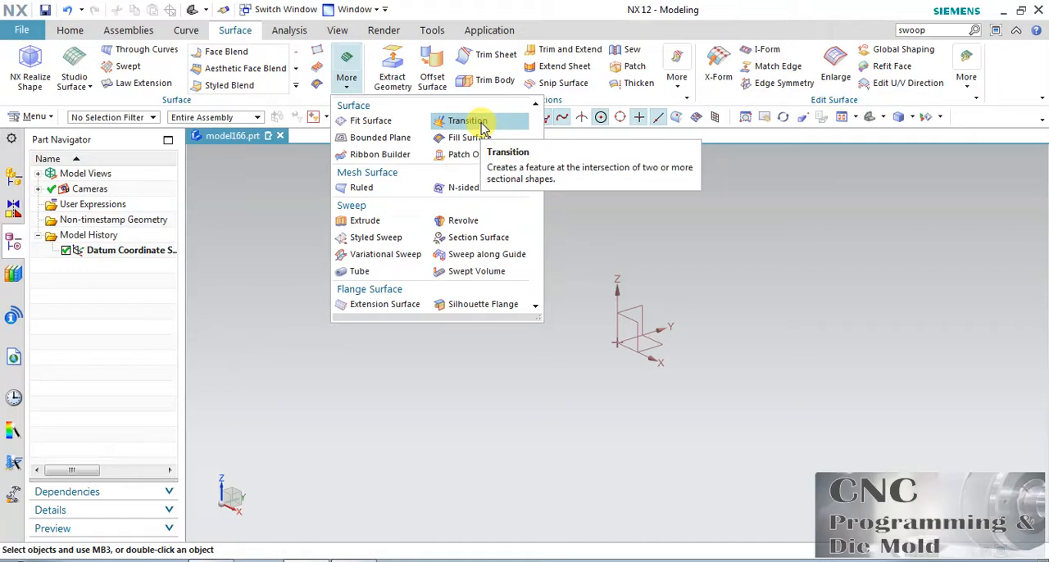
# Start a task-environment sketch on the XZ plane with the X axis as horizontal reference and the plane normal reversed
pyautogui.click(70, 30)
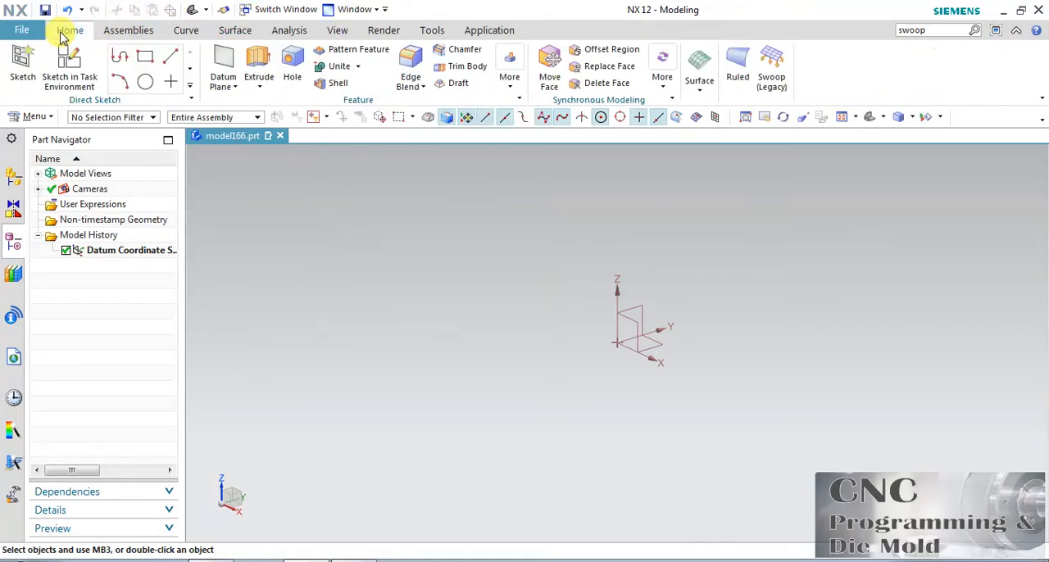
pyautogui.click(89, 83)
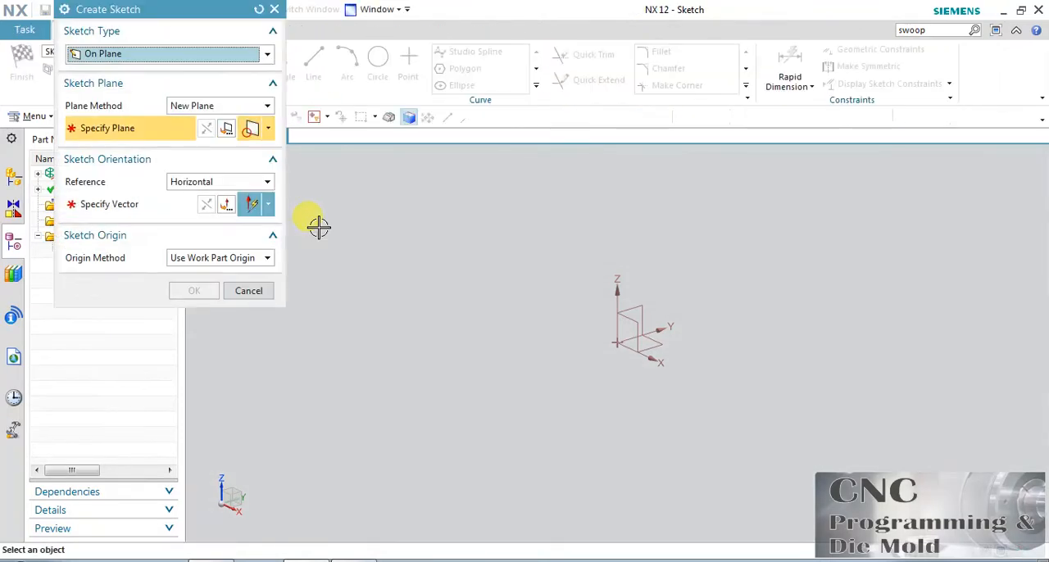
pyautogui.click(628, 310)
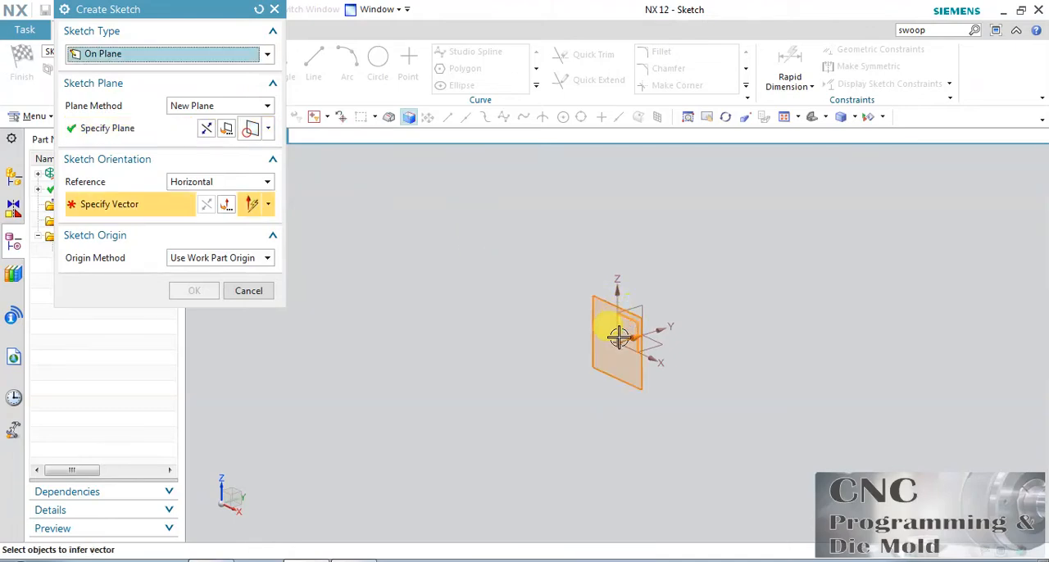
pyautogui.click(643, 368)
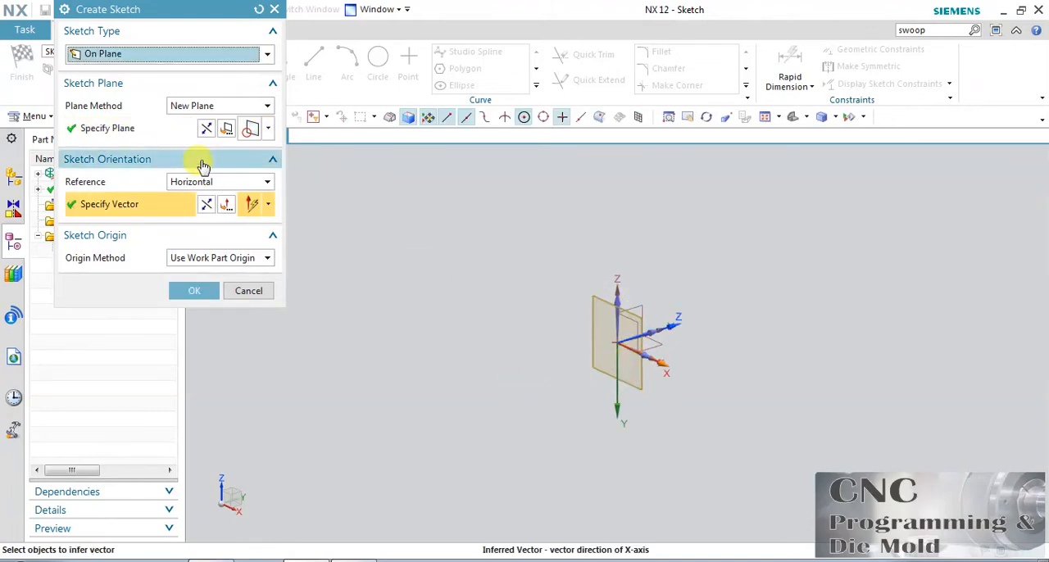
pyautogui.click(205, 131)
pyautogui.click(201, 291)
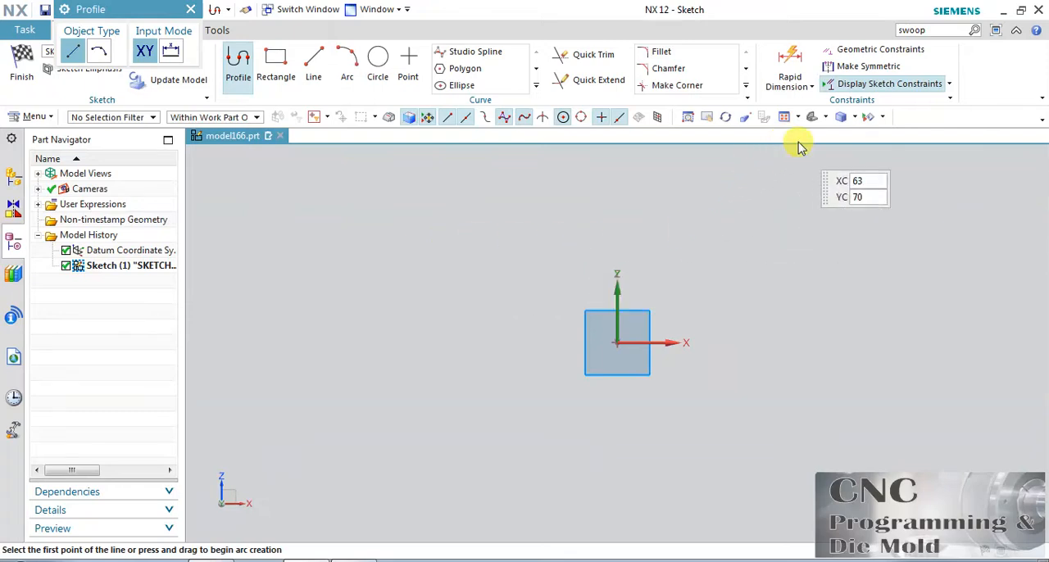
# Sketch a rectangle about 57 mm wide and 33 mm high with its lower corner at the sketch origin
pyautogui.click(708, 118)
pyautogui.moveTo(673, 291); pyautogui.dragTo(511, 328)
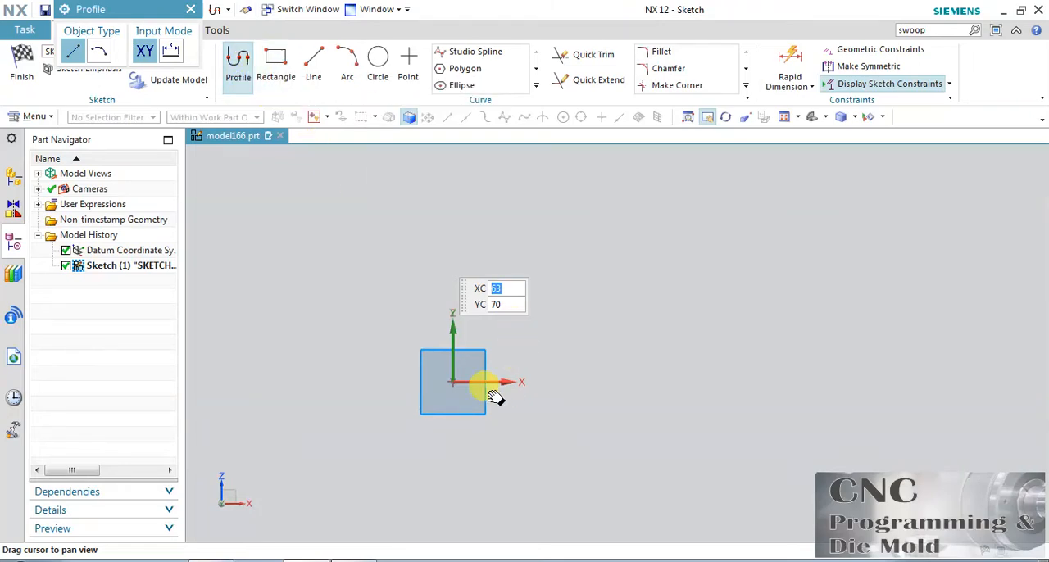
pyautogui.click(726, 119)
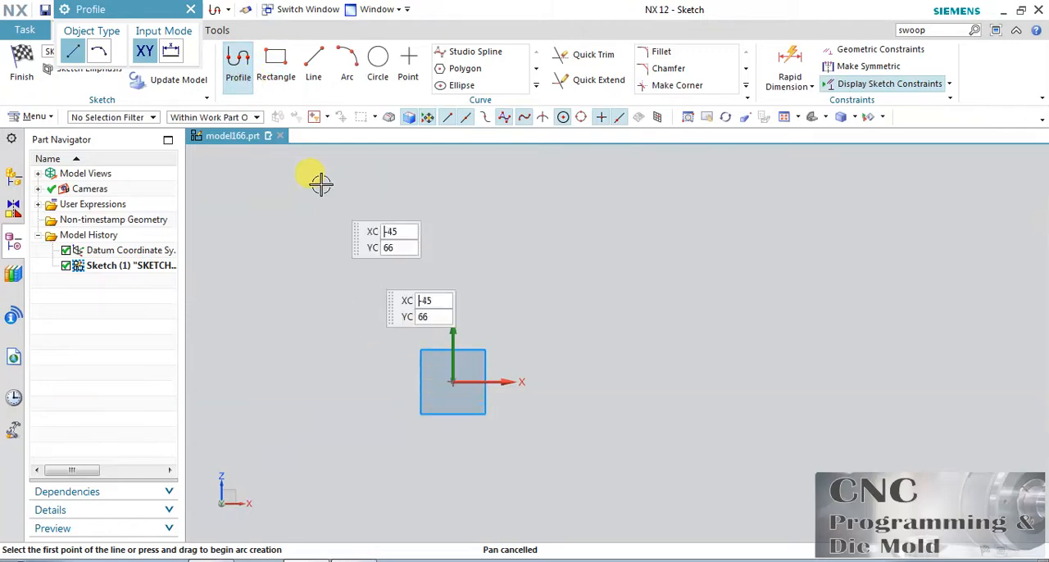
pyautogui.click(275, 72)
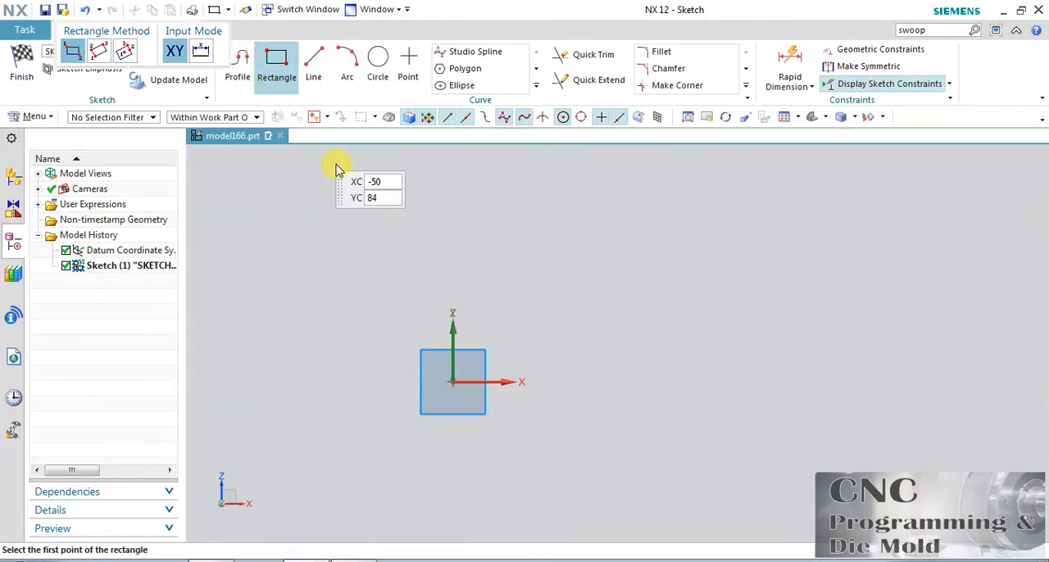
pyautogui.click(449, 380)
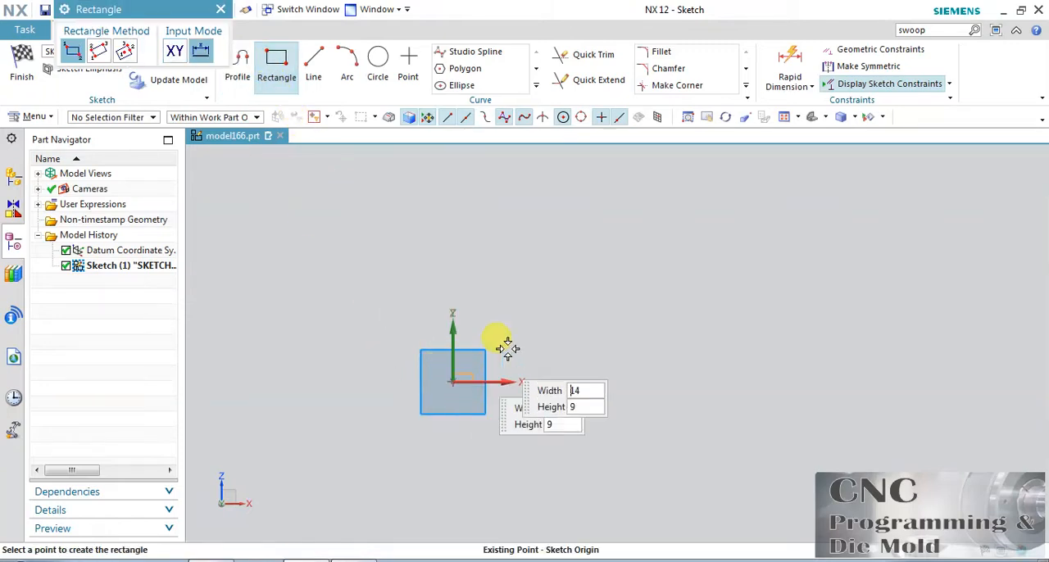
pyautogui.click(614, 289)
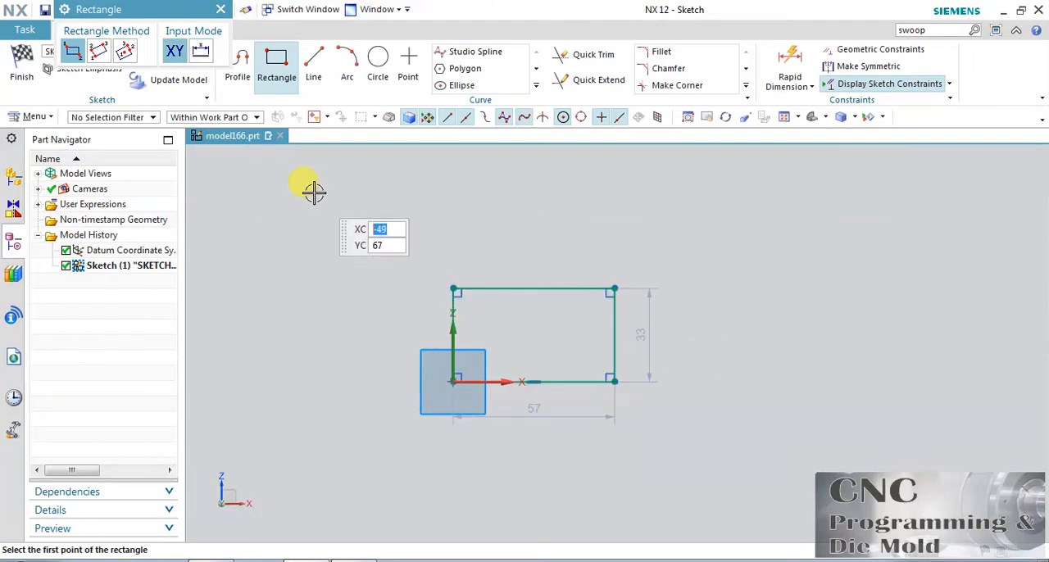
pyautogui.click(274, 76)
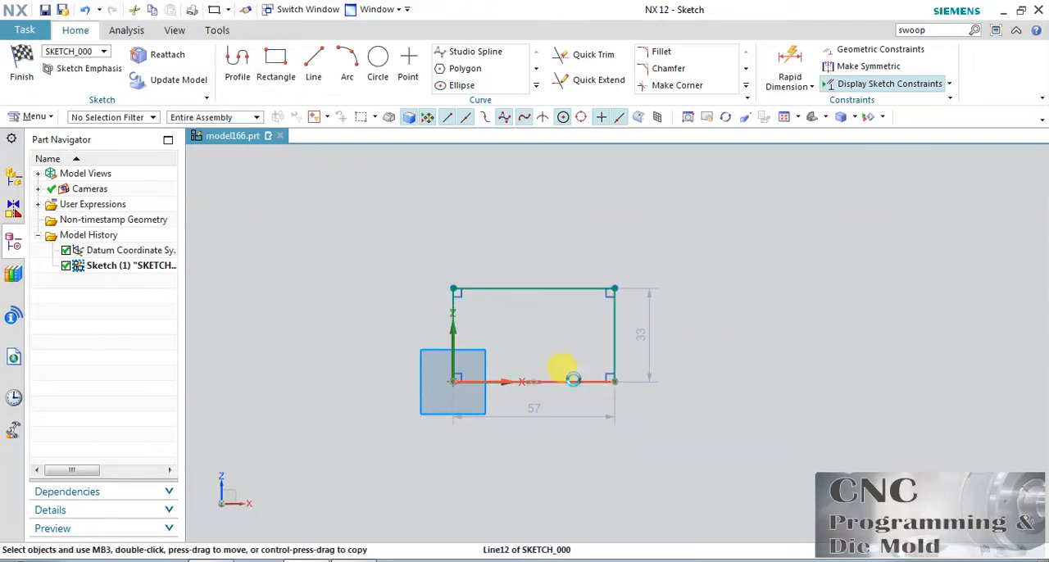
# Convert the rectangle's bottom line to a reference line and finish the sketch
pyautogui.rightClick(564, 375)
pyautogui.click(670, 231)
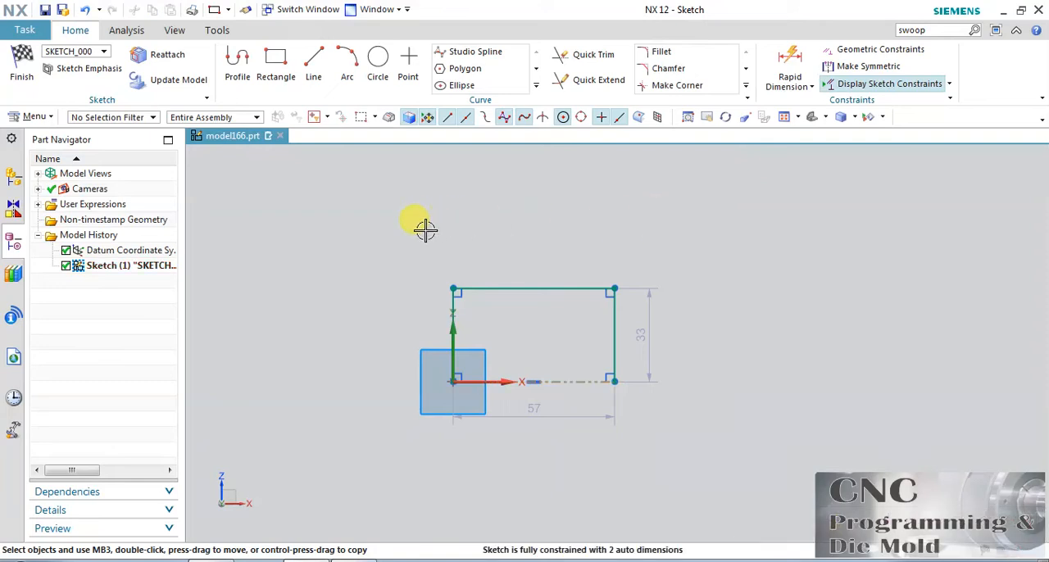
pyautogui.click(24, 82)
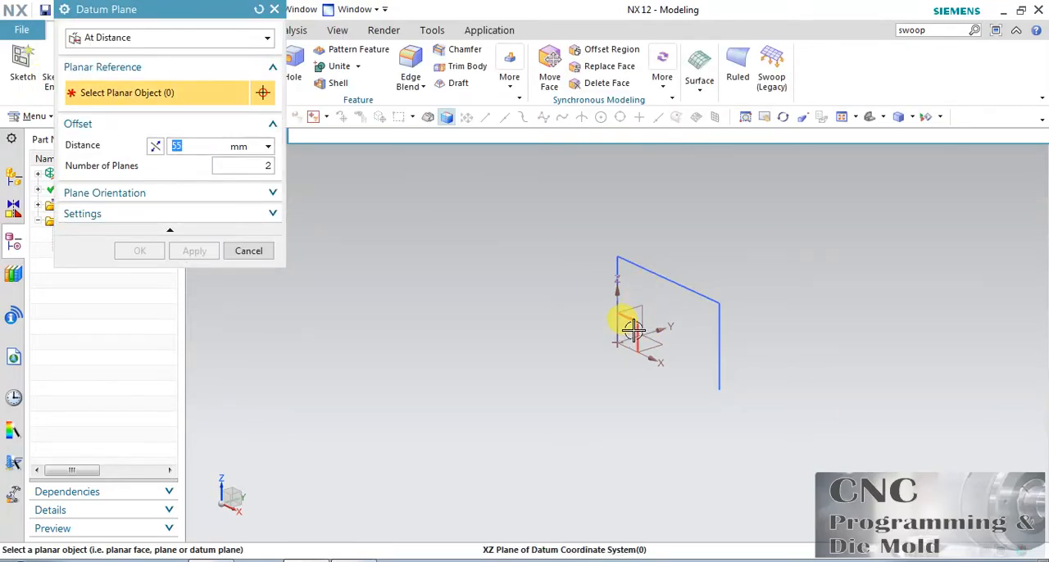
# Create a single datum plane offset 181 mm from the XZ plane in the positive Y direction
pyautogui.click(633, 329)
pyautogui.moveTo(762, 297); pyautogui.dragTo(1030, 210)
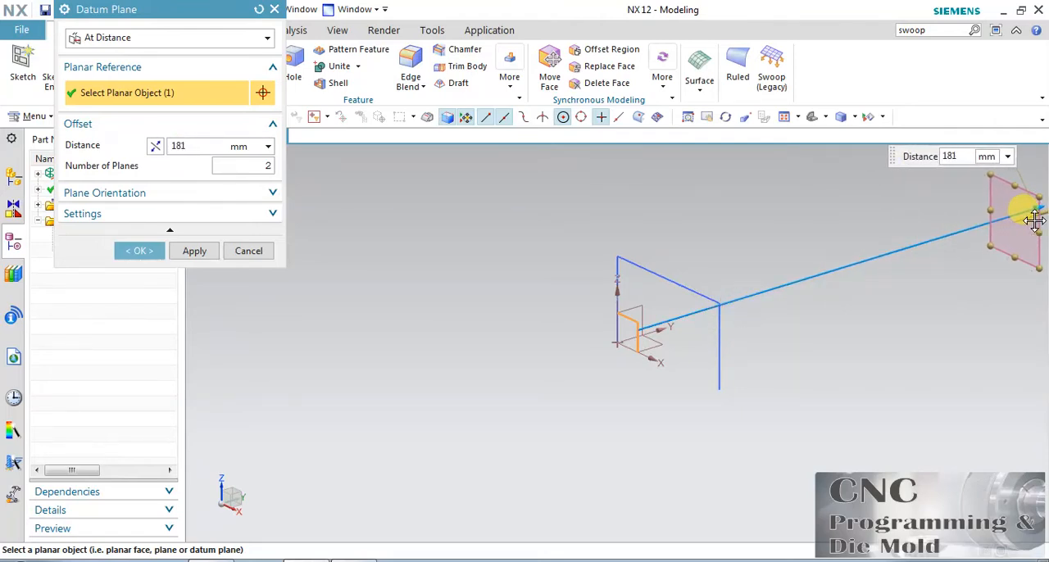
pyautogui.click(262, 166)
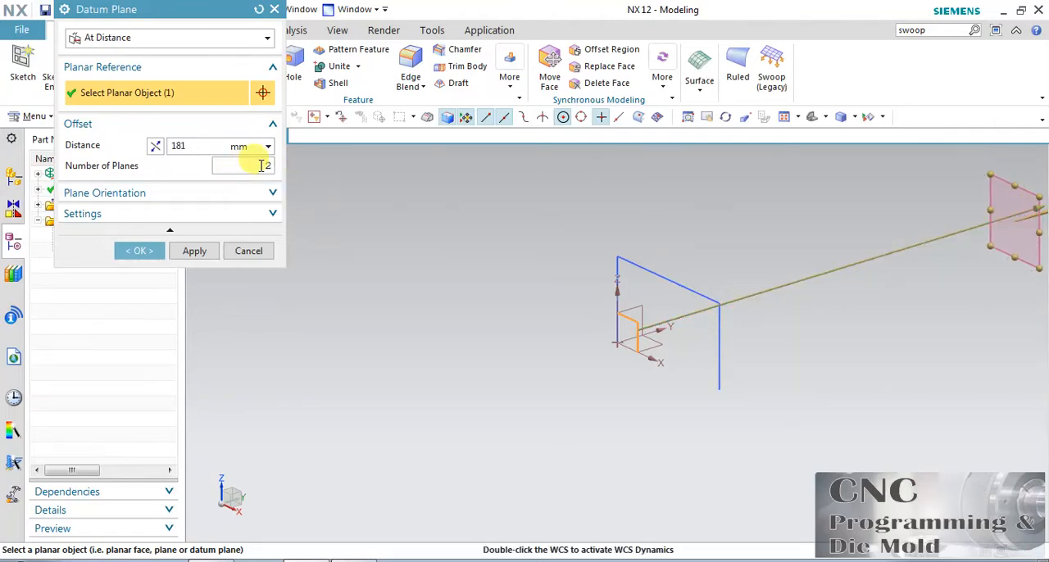
pyautogui.click(217, 256)
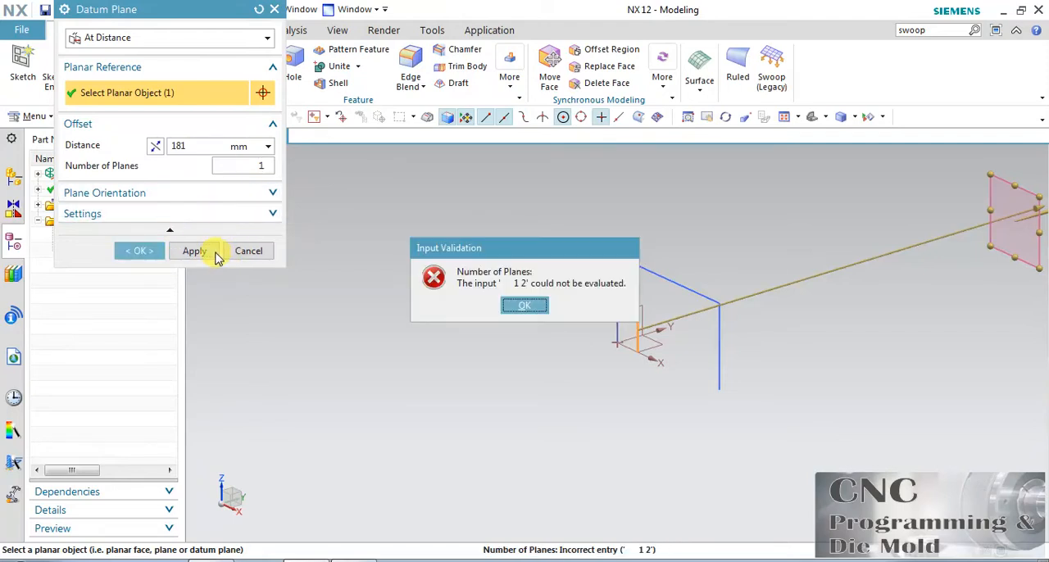
pyautogui.click(538, 310)
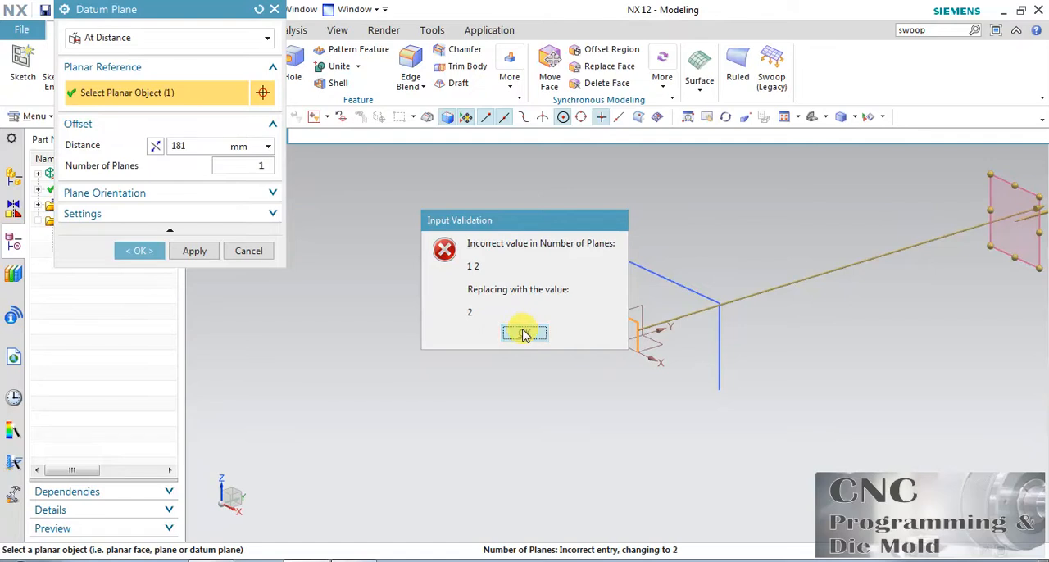
pyautogui.click(524, 332)
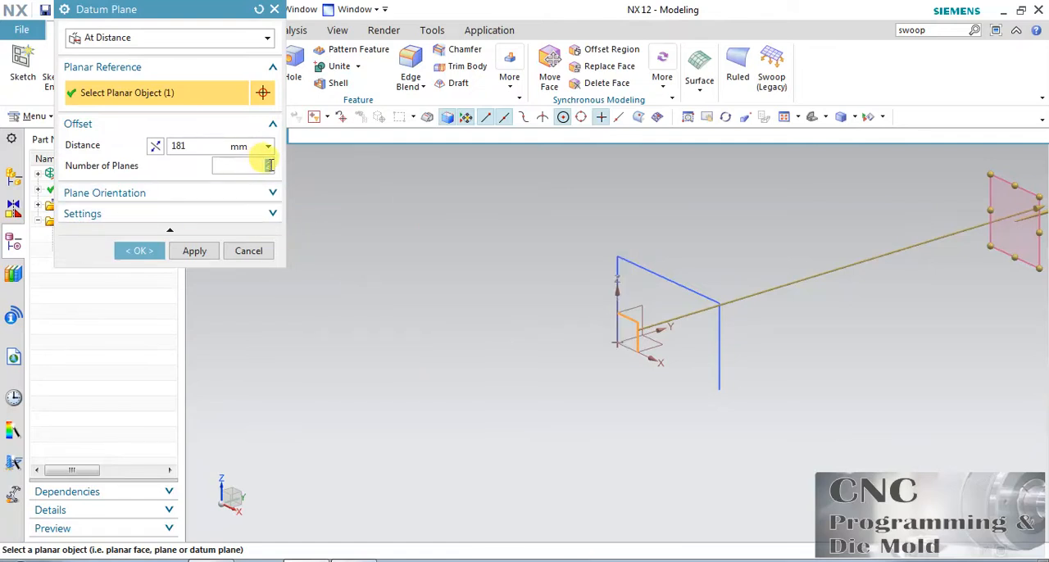
pyautogui.click(201, 248)
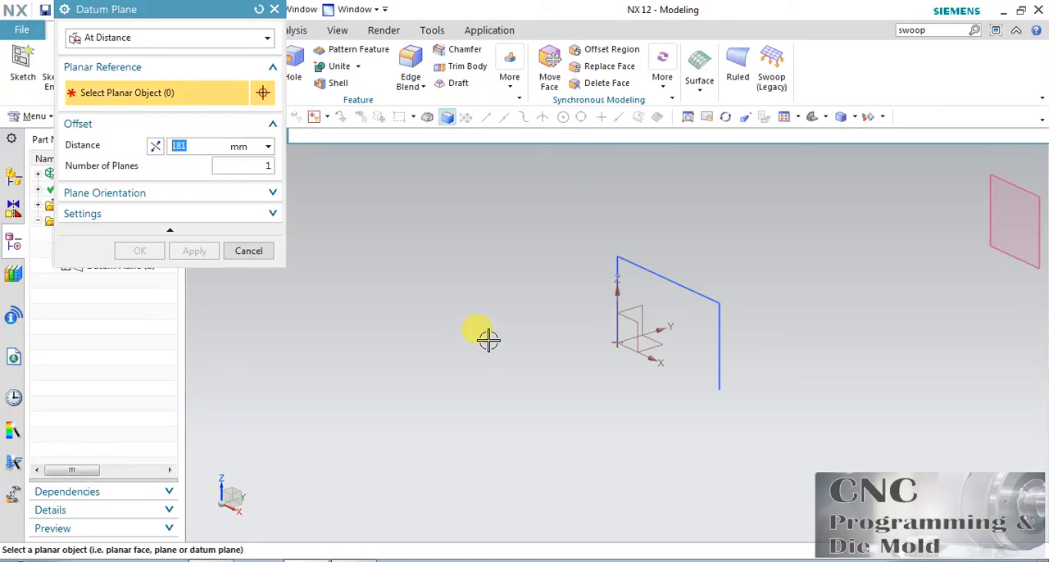
# Create two datum planes offset 181 mm from the YZ plane, one on each side of it
pyautogui.scroll(-2, 434, 348)
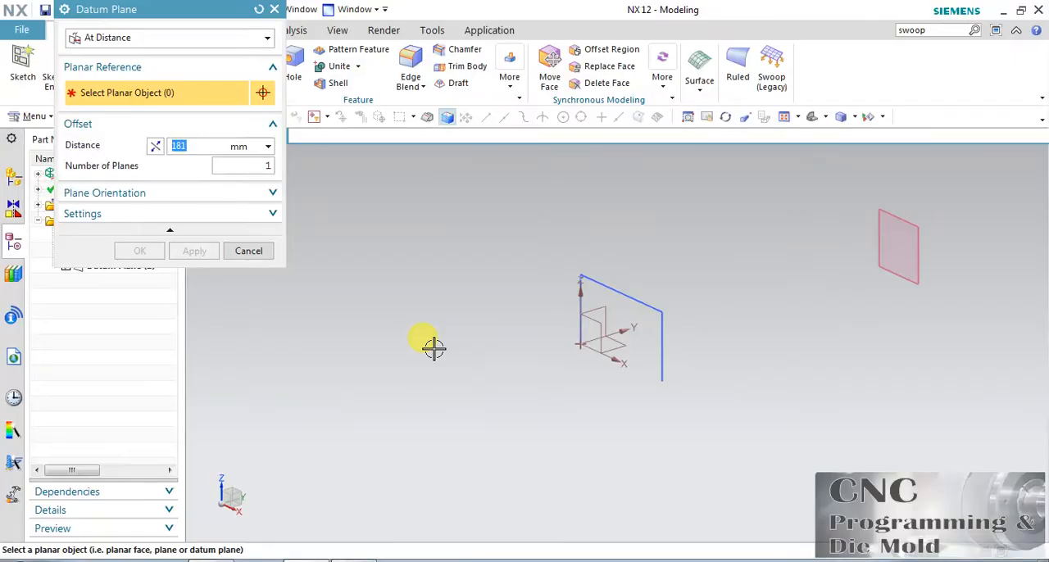
pyautogui.click(601, 300)
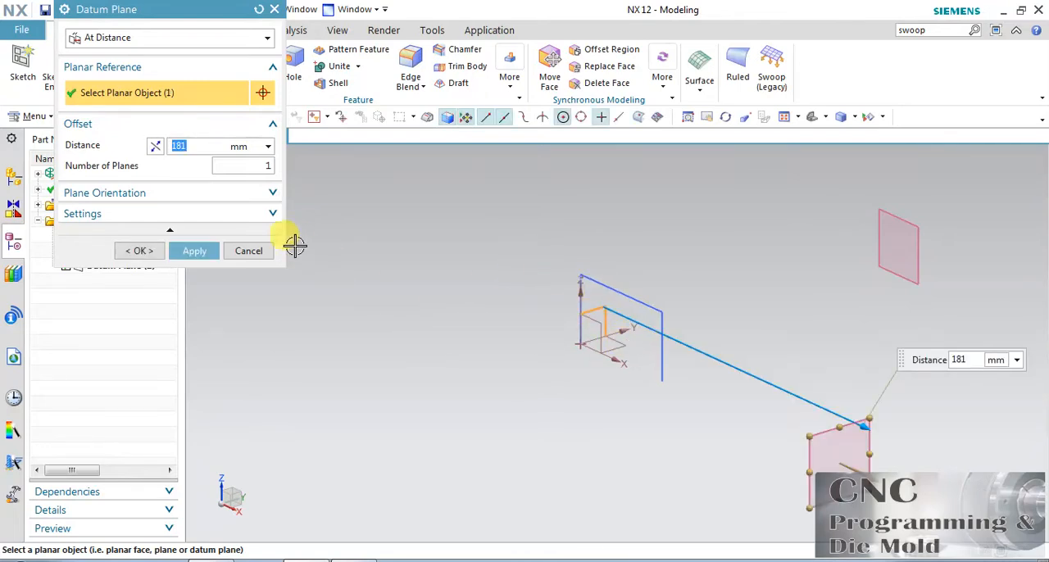
pyautogui.click(191, 251)
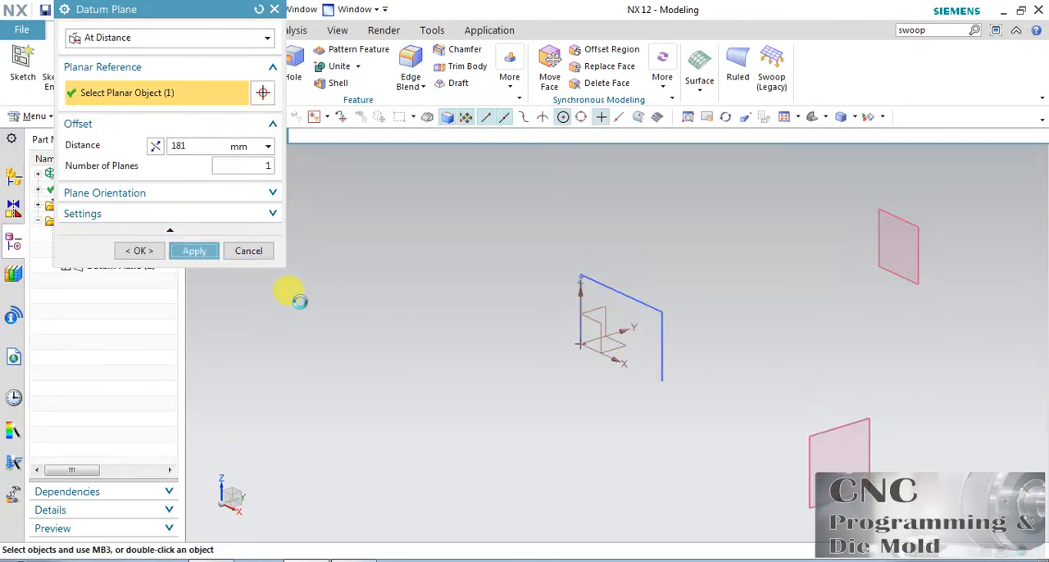
pyautogui.click(588, 303)
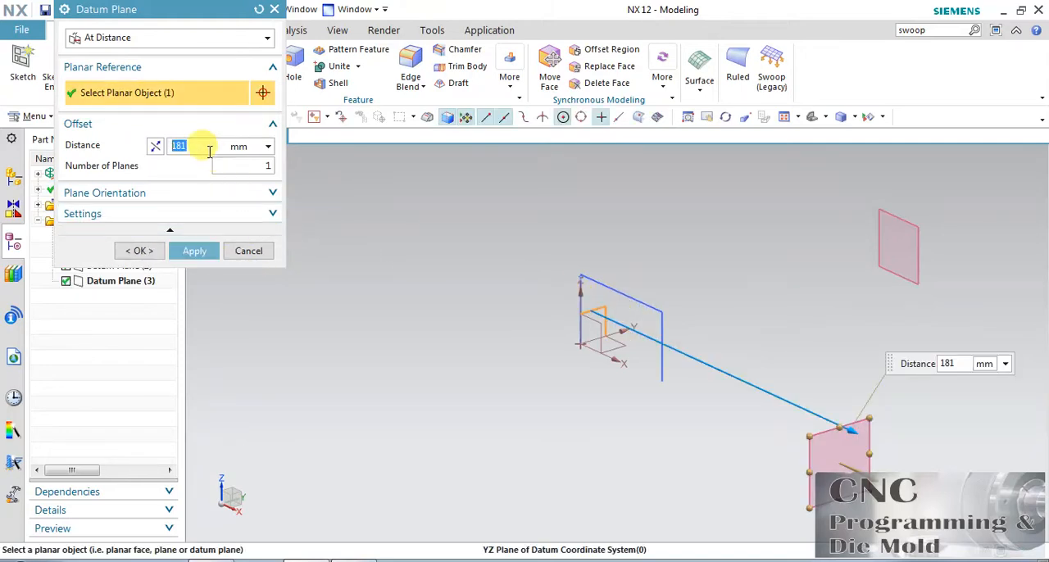
pyautogui.click(155, 146)
pyautogui.click(139, 251)
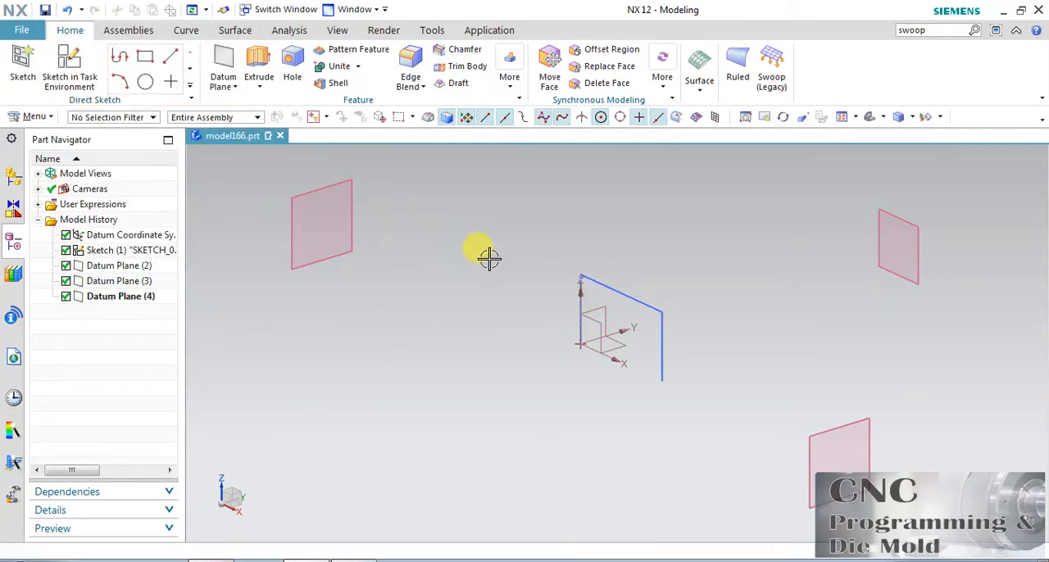
# Start a sketch on the datum plane offset from XZ, using the X axis as horizontal reference and a reversed plane normal
pyautogui.scroll(-2, 489, 258)
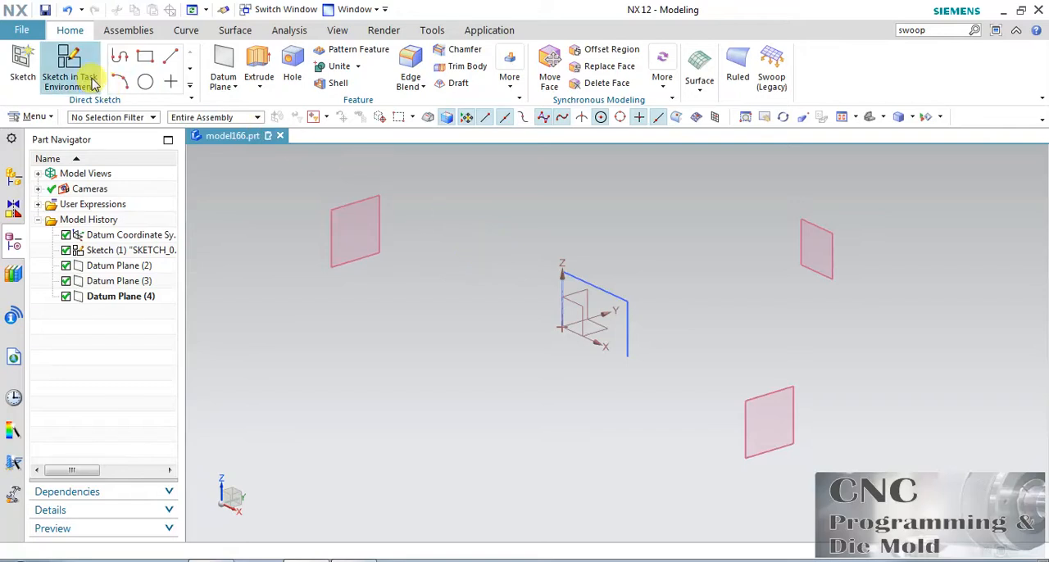
pyautogui.click(70, 71)
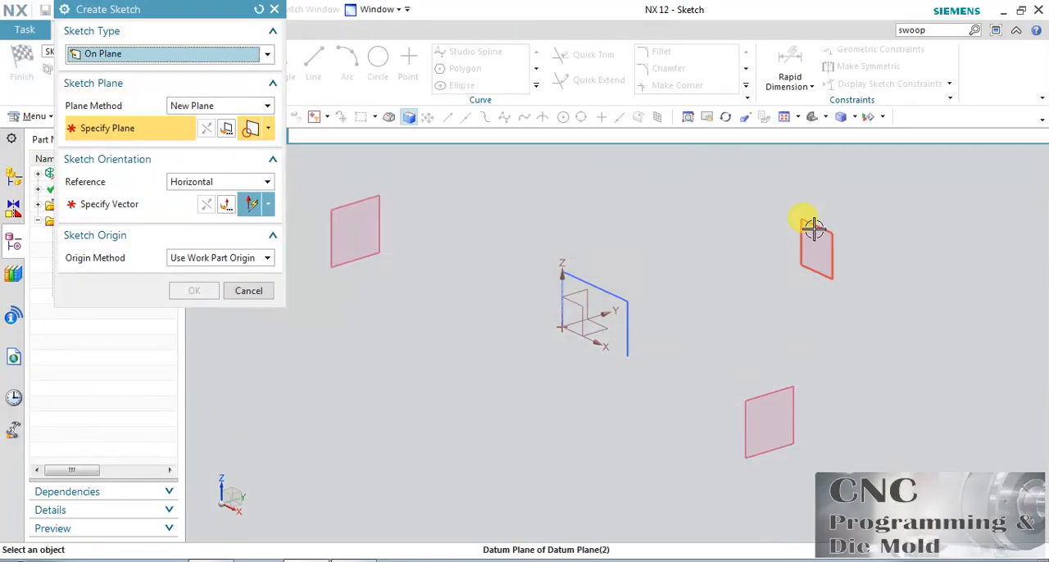
pyautogui.click(811, 234)
pyautogui.click(647, 361)
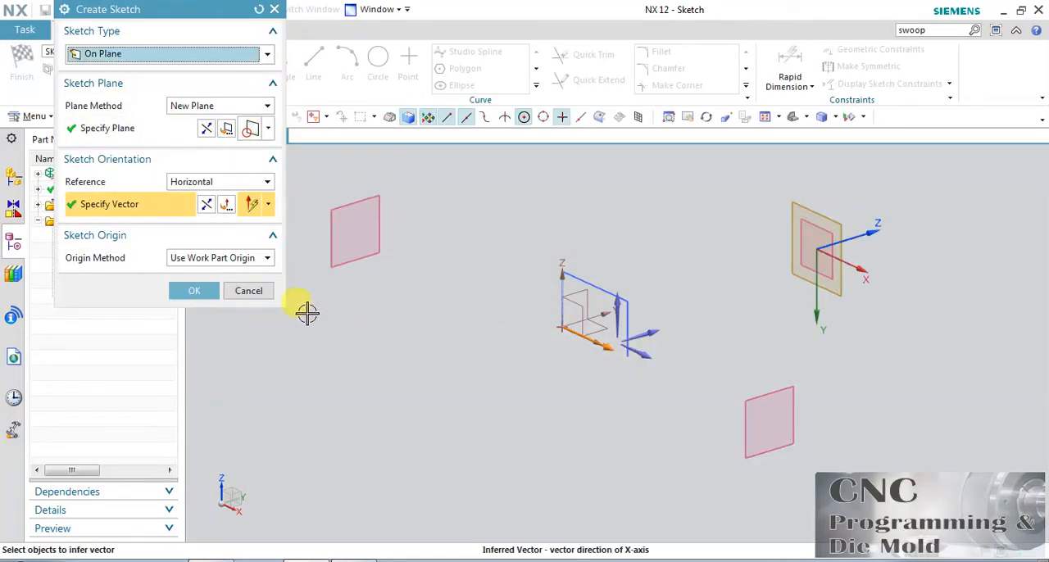
pyautogui.click(207, 131)
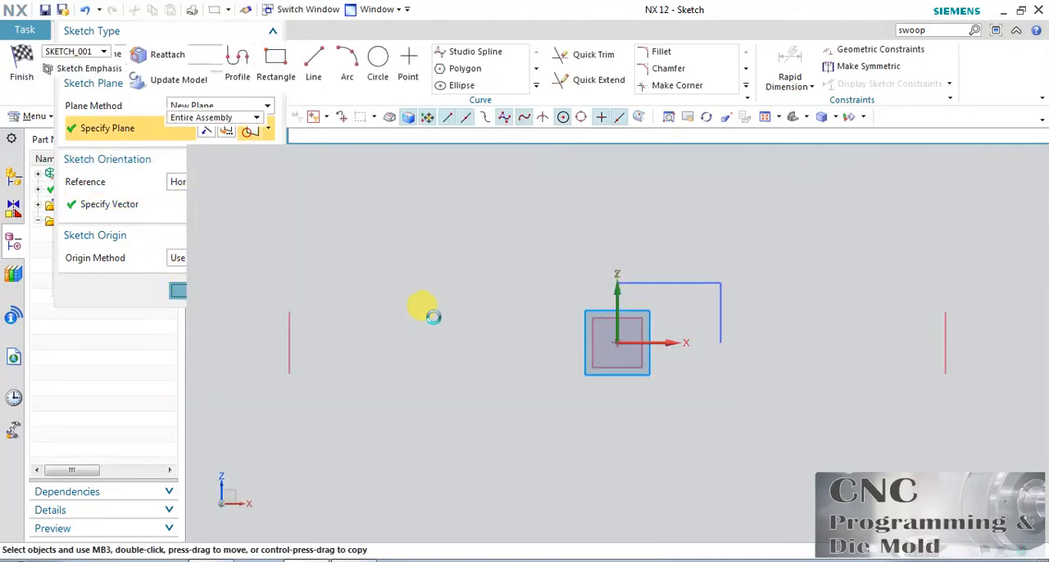
# Sketch a rectangle about 40 mm high straddling the Z axis, with its bottom edge along the X axis
pyautogui.click(277, 74)
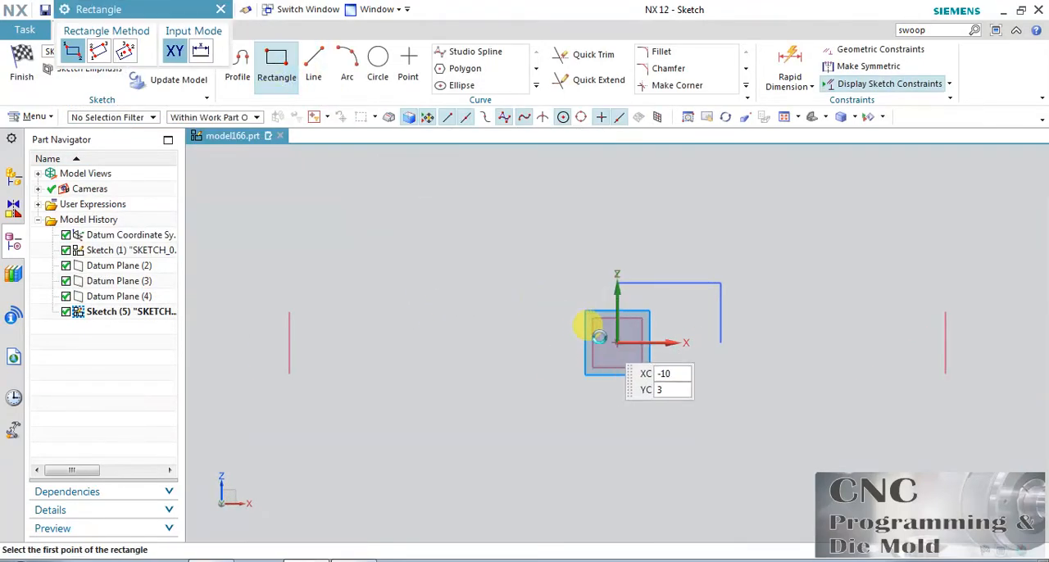
pyautogui.click(533, 343)
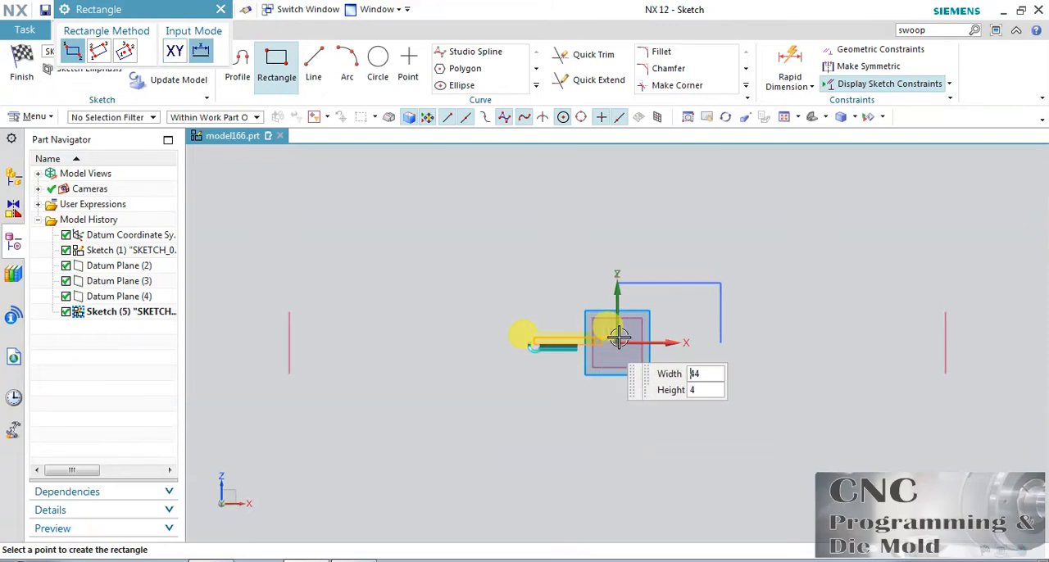
pyautogui.click(693, 273)
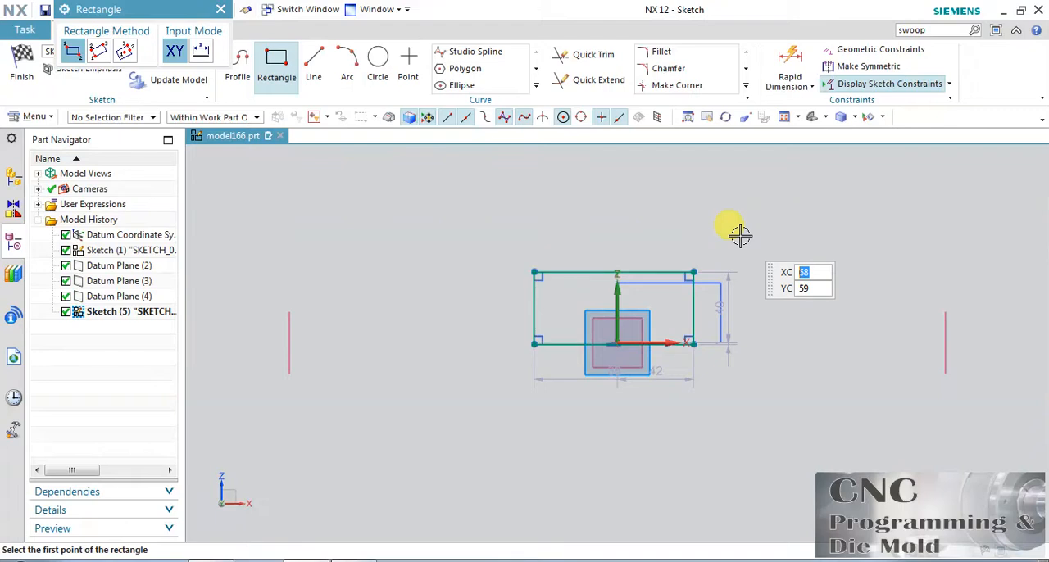
pyautogui.click(277, 68)
# Convert this second rectangle's bottom edge to a reference line and finish its sketch
pyautogui.click(669, 343)
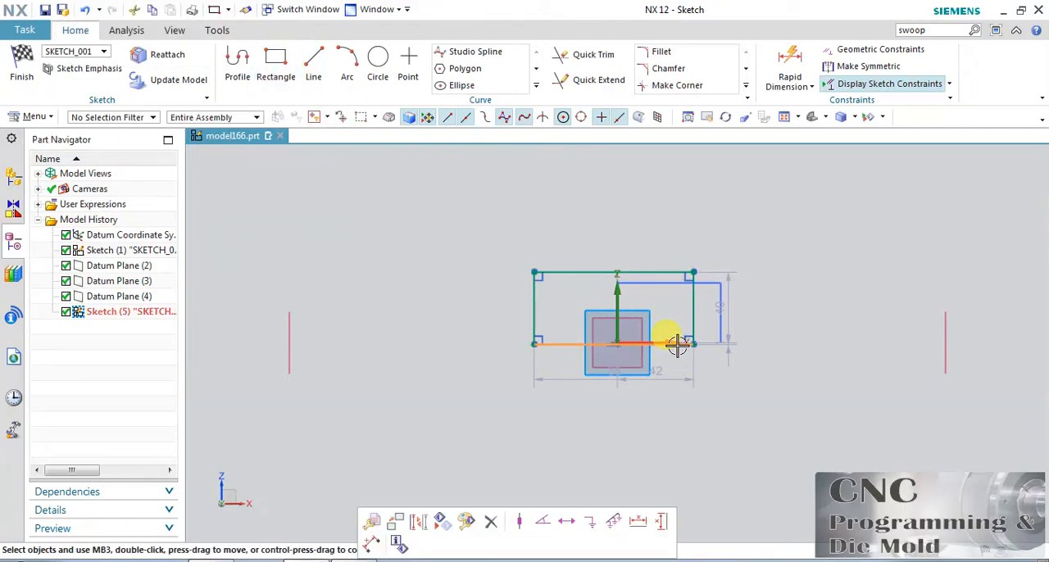
pyautogui.rightClick(671, 343)
pyautogui.click(743, 219)
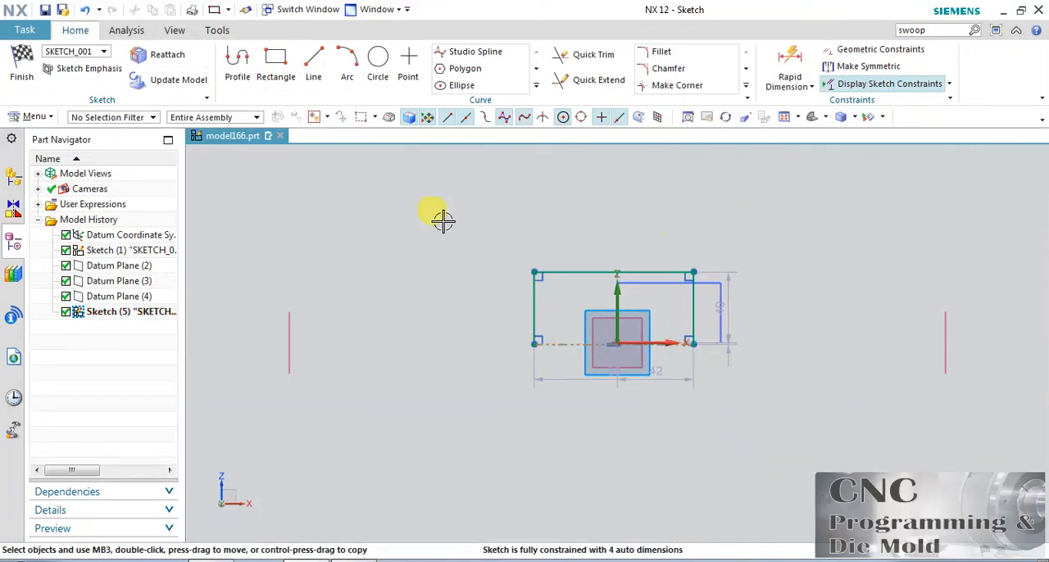
pyautogui.click(22, 67)
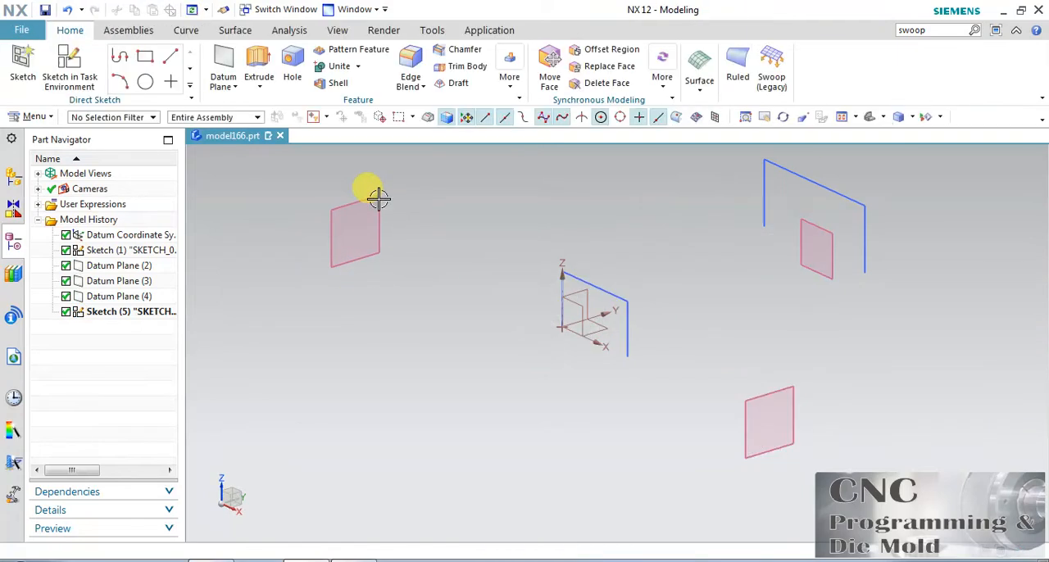
# Start a sketch on the YZ-offset datum plane on the negative X side, using the Y axis as horizontal reference
pyautogui.click(364, 199)
pyautogui.press('s')
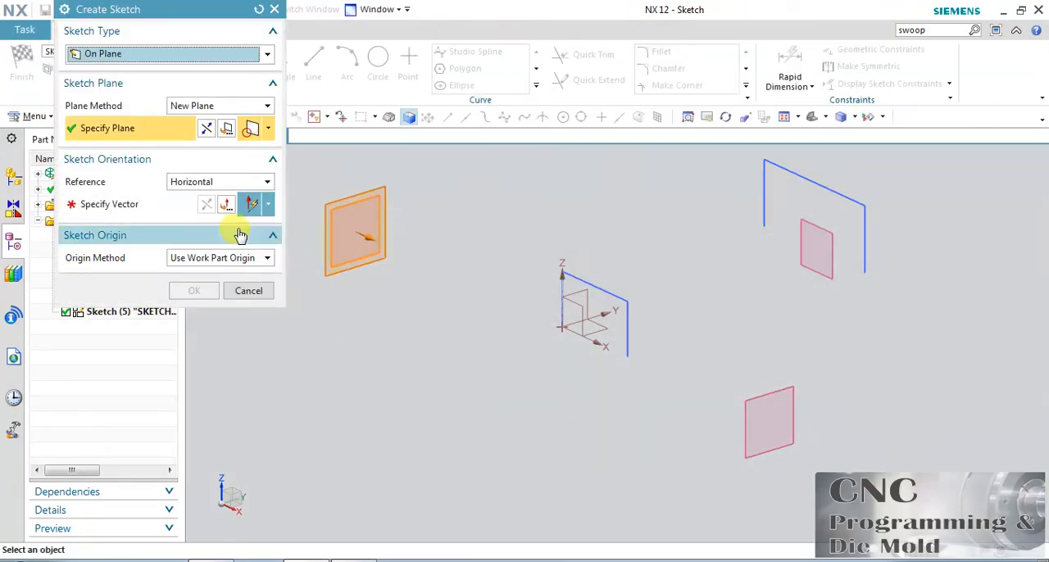
pyautogui.click(142, 208)
pyautogui.click(647, 330)
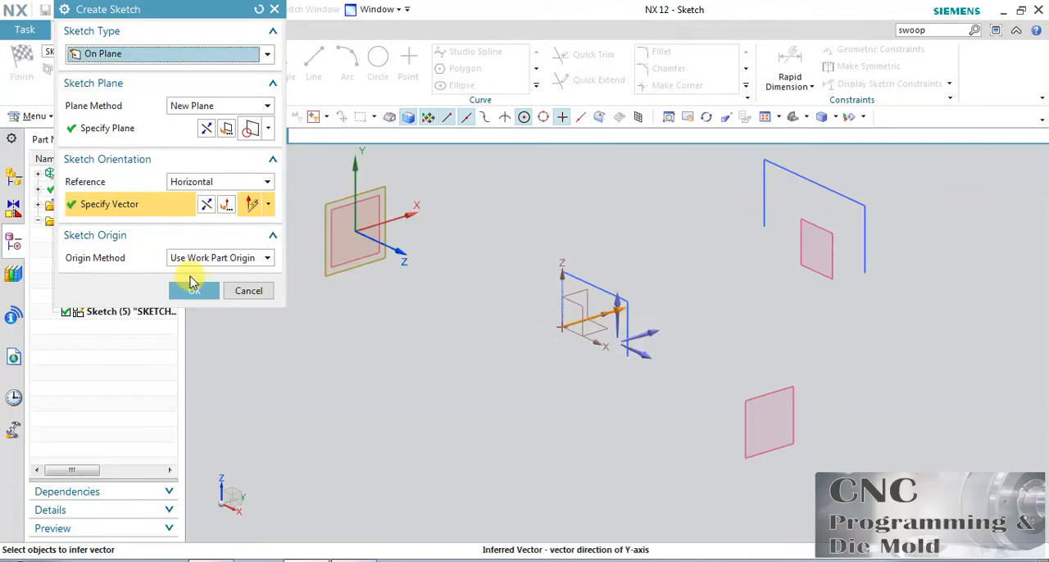
pyautogui.click(194, 290)
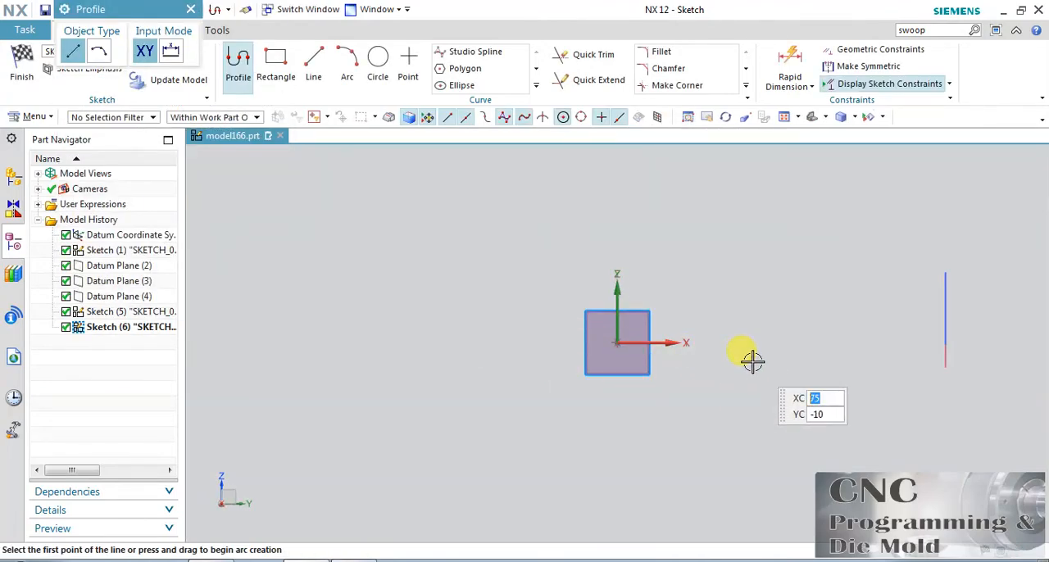
# Sketch a rectangle about 39 mm wide and 53 mm high, starting about 64 mm from the vertical axis, with its bottom edge just above the horizontal axis
pyautogui.click(275, 64)
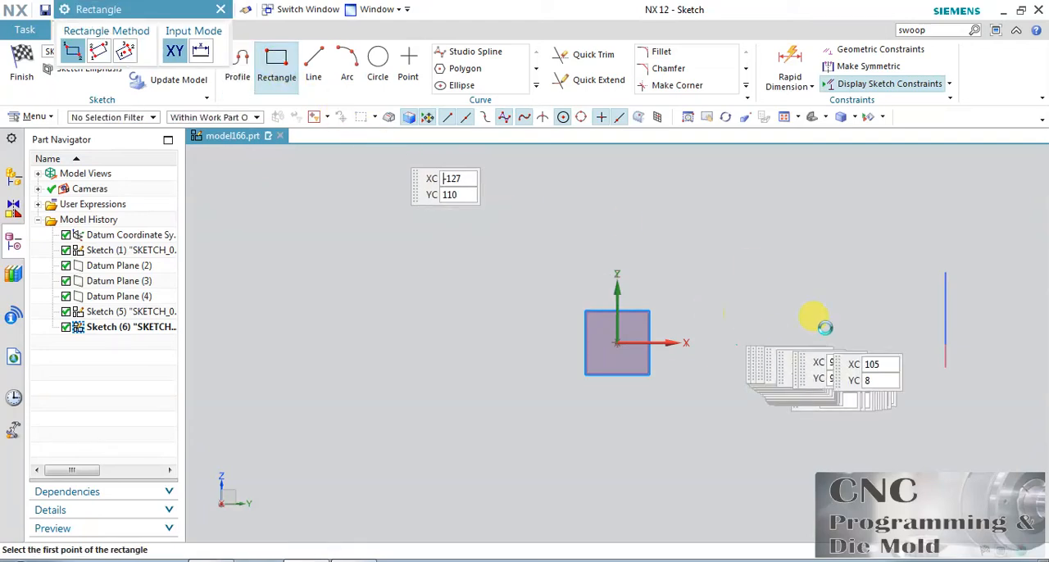
pyautogui.click(733, 341)
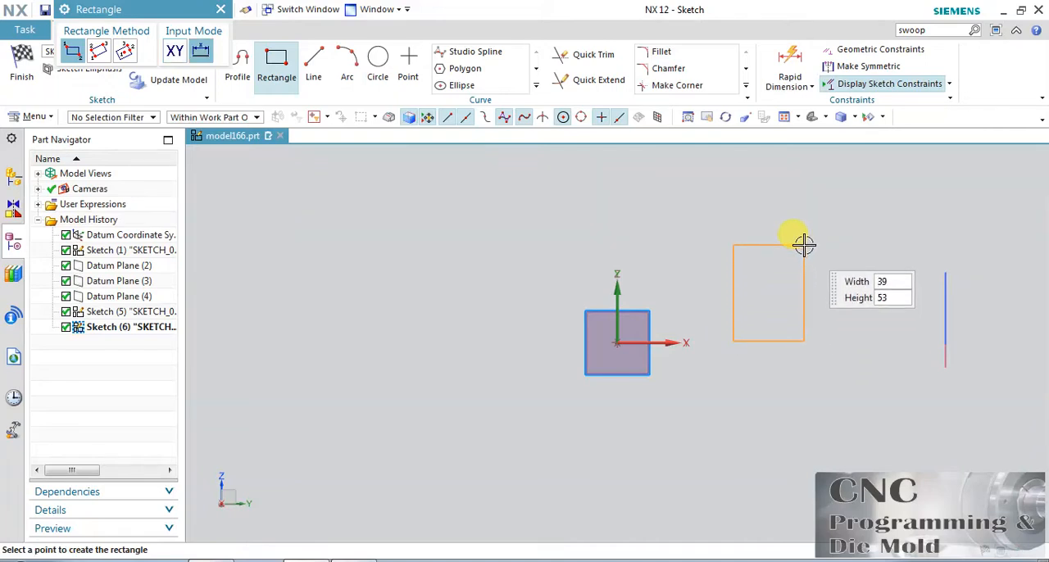
pyautogui.click(853, 258)
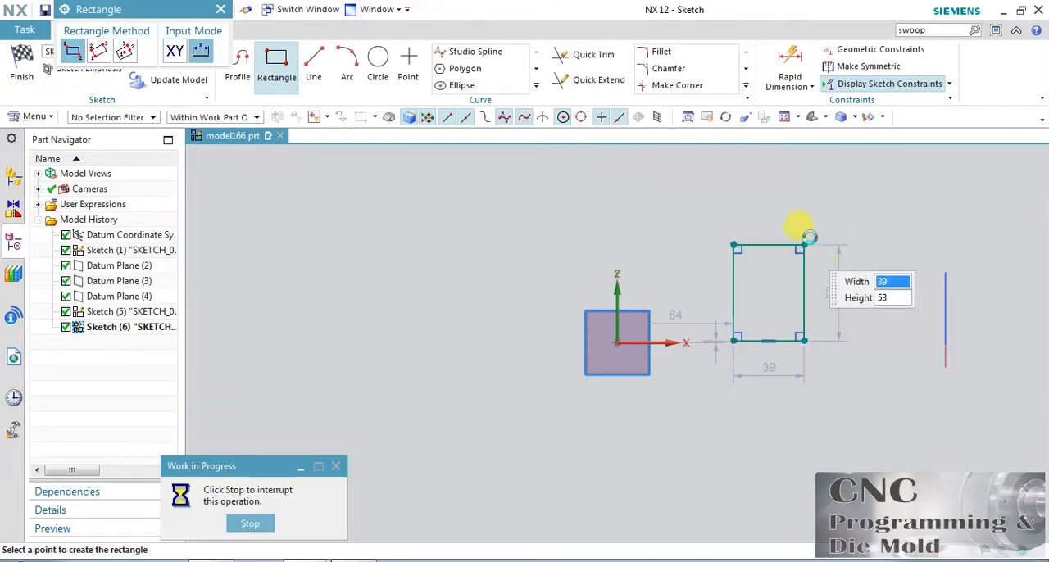
pyautogui.click(276, 64)
# Convert the 39 mm wide rectangle's bottom edge to a reference line and finish the sketch
pyautogui.rightClick(783, 343)
pyautogui.click(837, 216)
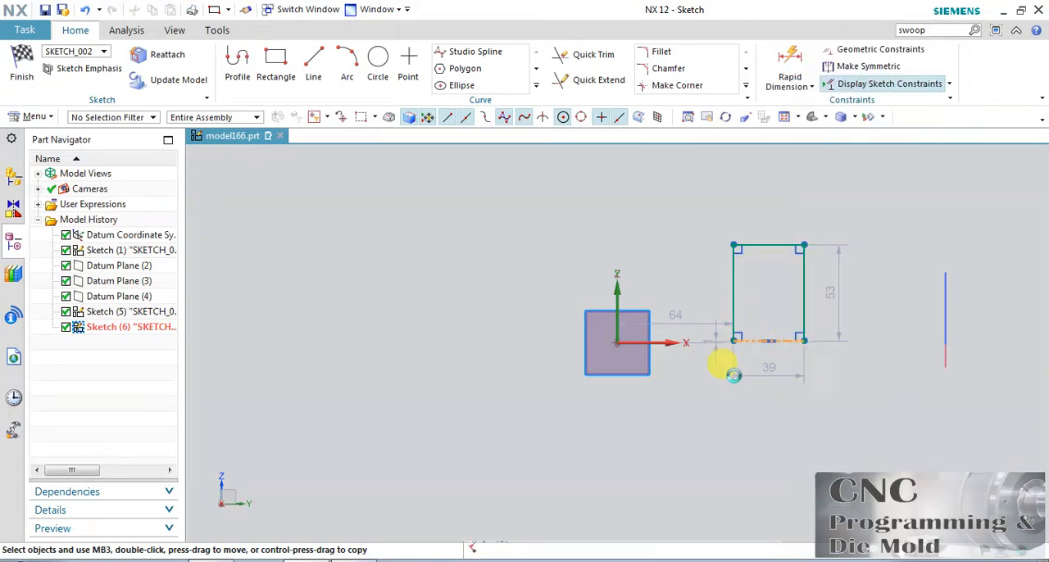
pyautogui.click(10, 62)
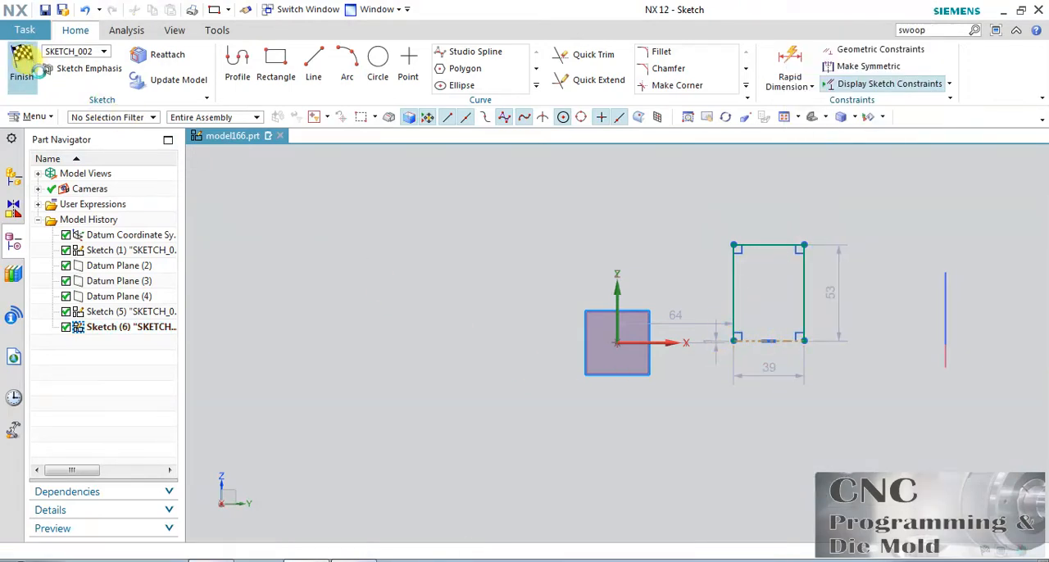
# Start a sketch on the YZ-offset datum plane on the positive X side, using the Y axis as horizontal reference
pyautogui.scroll(-3, 492, 368)
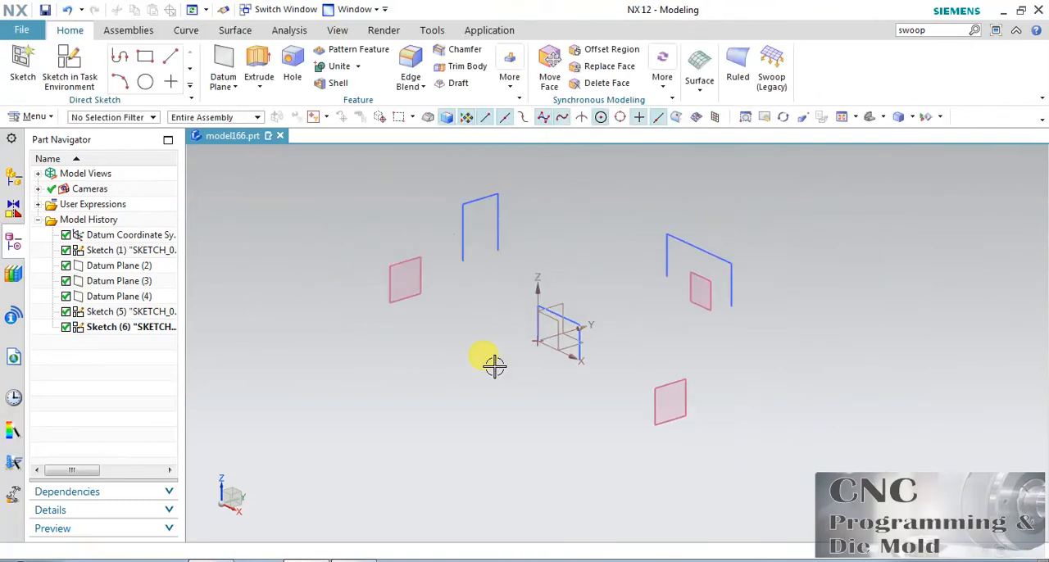
pyautogui.click(69, 64)
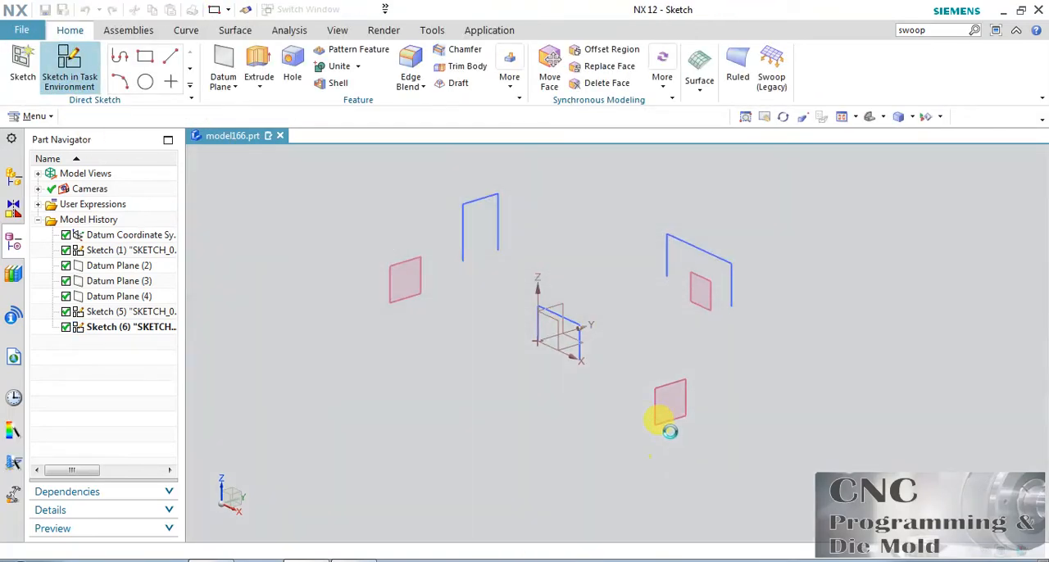
pyautogui.click(667, 388)
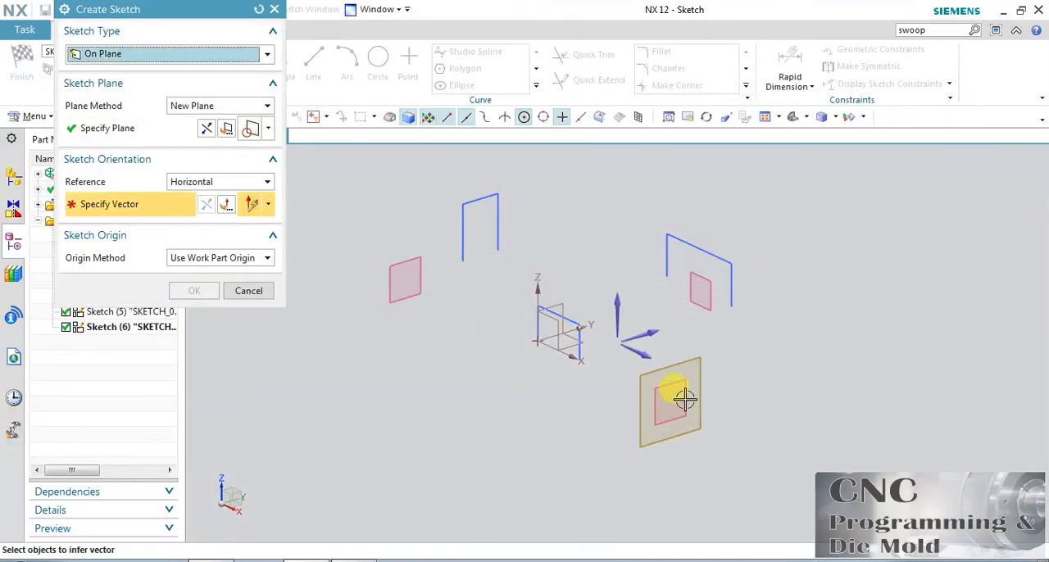
pyautogui.click(661, 331)
pyautogui.click(197, 291)
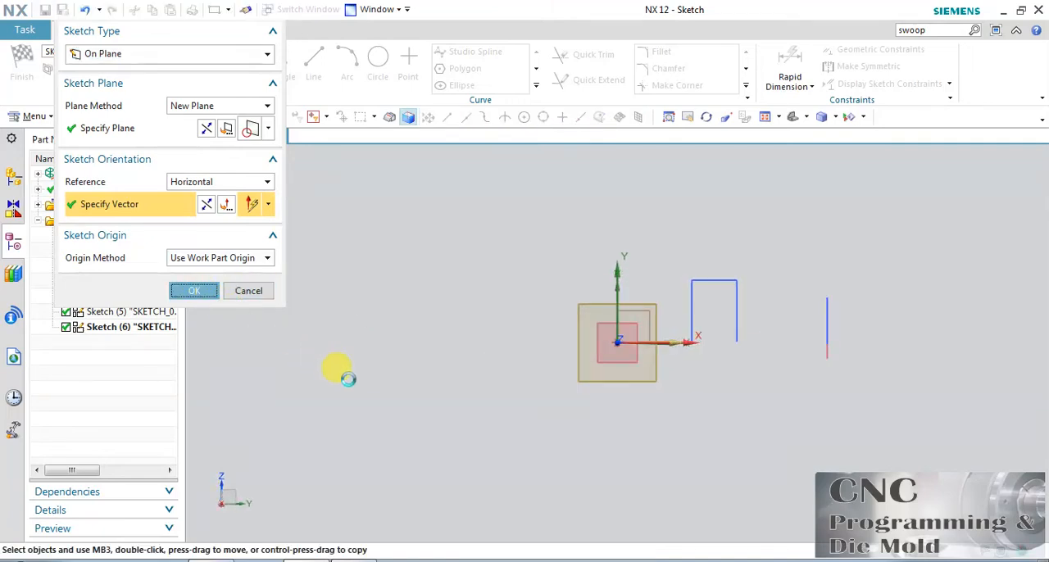
# Sketch a rectangle about 80 mm wide and 30 mm high with its bottom edge along the horizontal axis
pyautogui.click(274, 57)
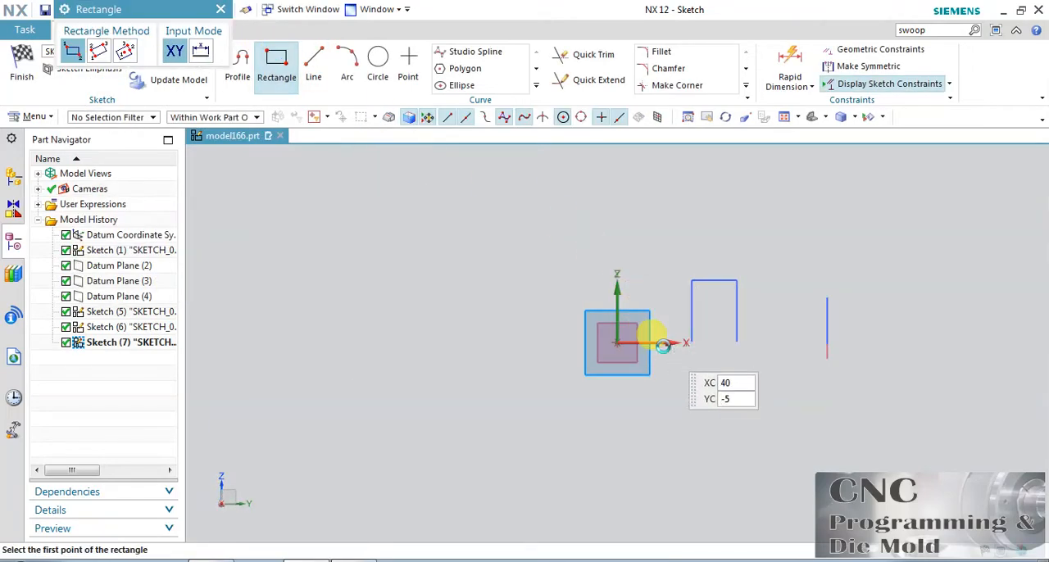
pyautogui.click(676, 343)
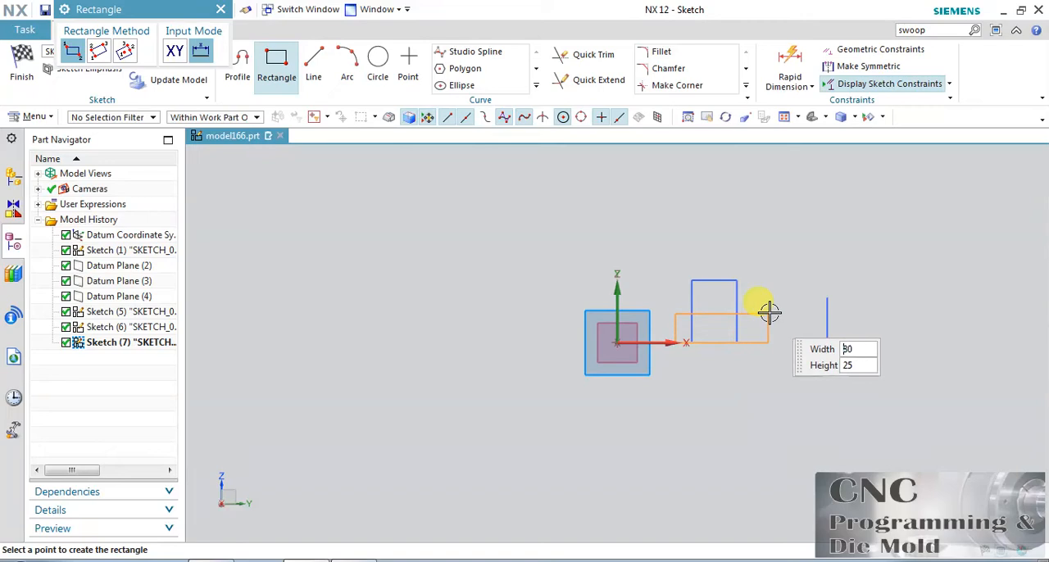
pyautogui.press('Return')
pyautogui.click(270, 59)
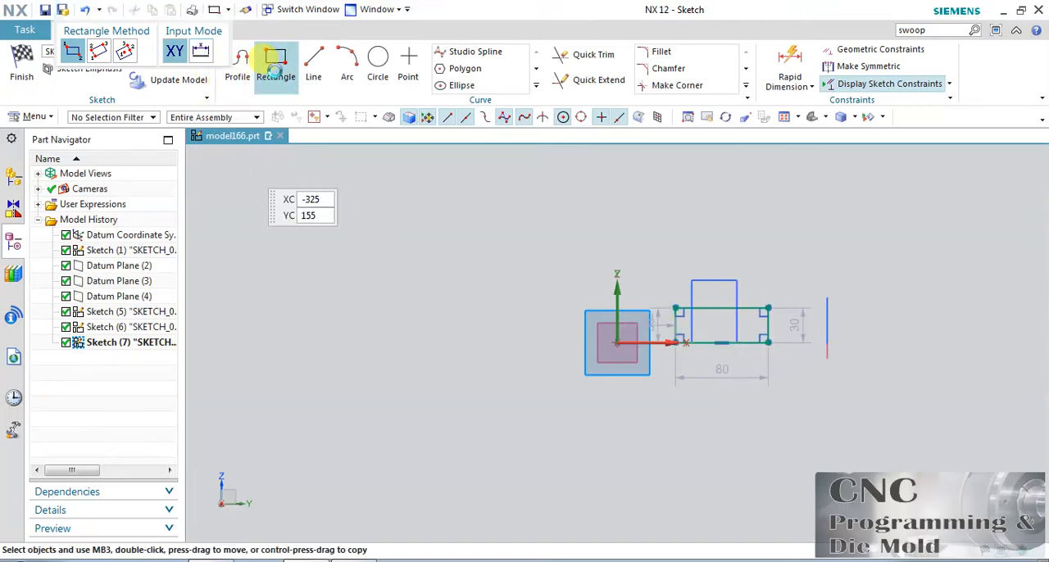
# Convert the 80 mm wide rectangle's bottom edge to a reference line and finish the sketch
pyautogui.rightClick(748, 344)
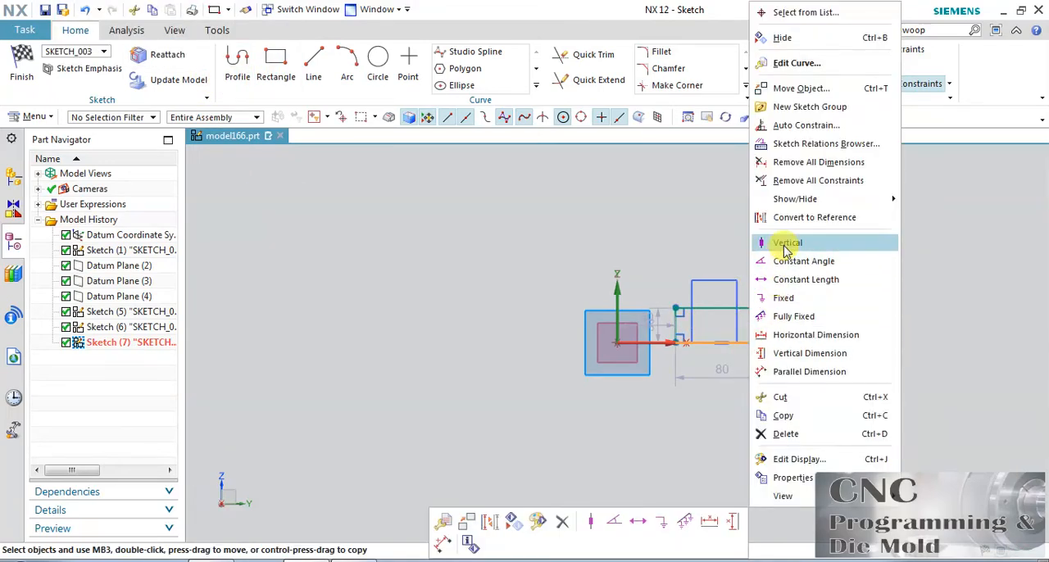
pyautogui.click(779, 215)
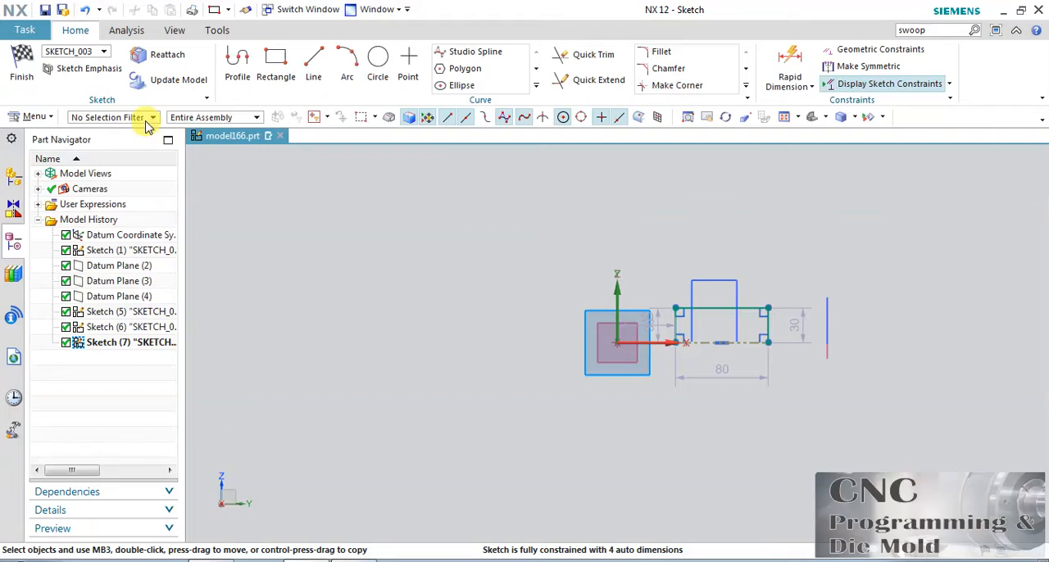
pyautogui.click(22, 65)
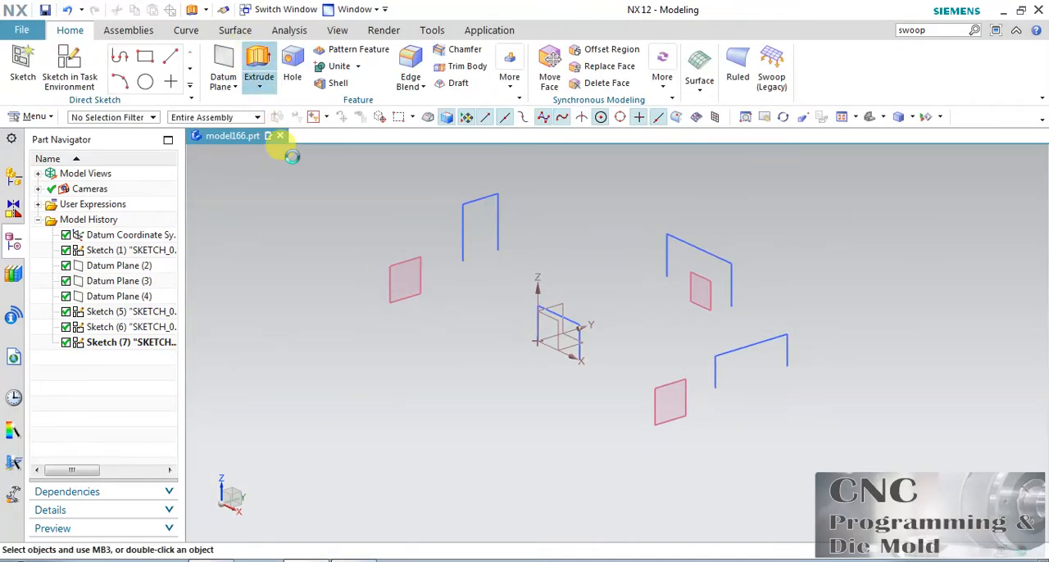
# Extrude the open profile on the negative X side outward by 145 mm, reversing the direction
pyautogui.click(503, 224)
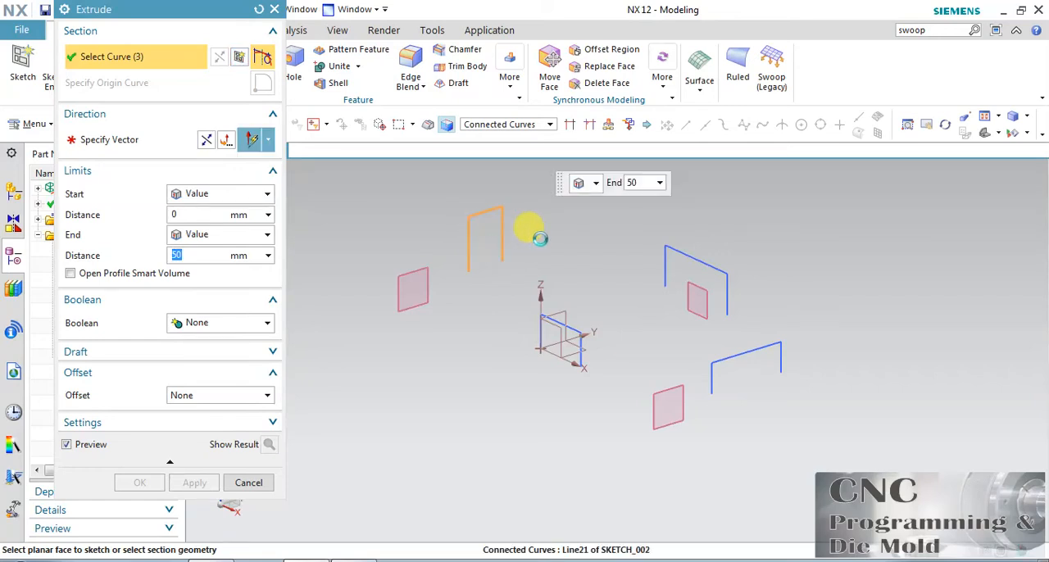
pyautogui.click(206, 142)
pyautogui.moveTo(429, 216); pyautogui.dragTo(380, 174)
pyautogui.click(195, 483)
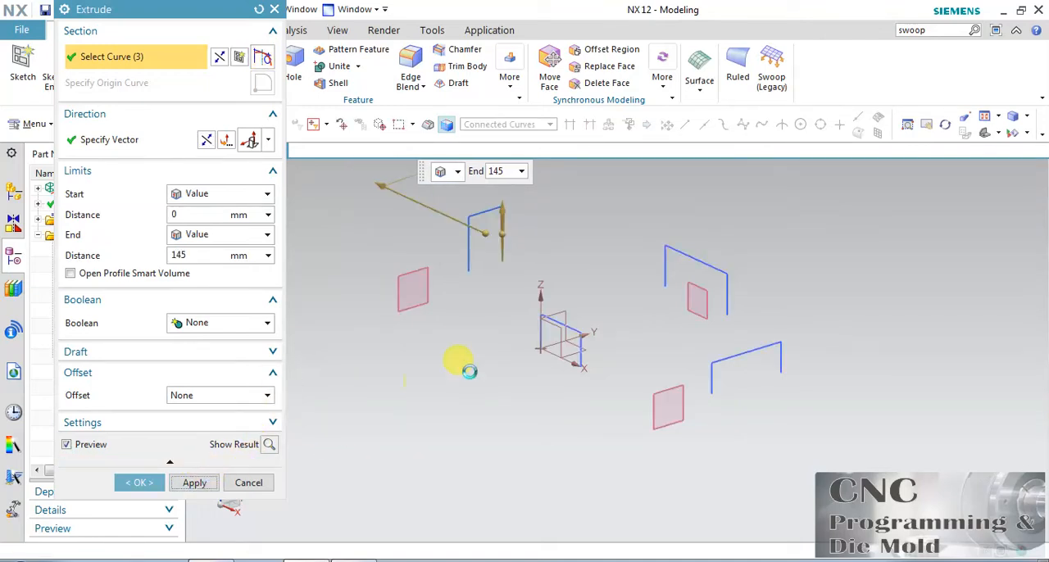
# Extrude the open profile on the XZ-offset plane by 145 mm in the reversed direction, away from the origin
pyautogui.click(732, 294)
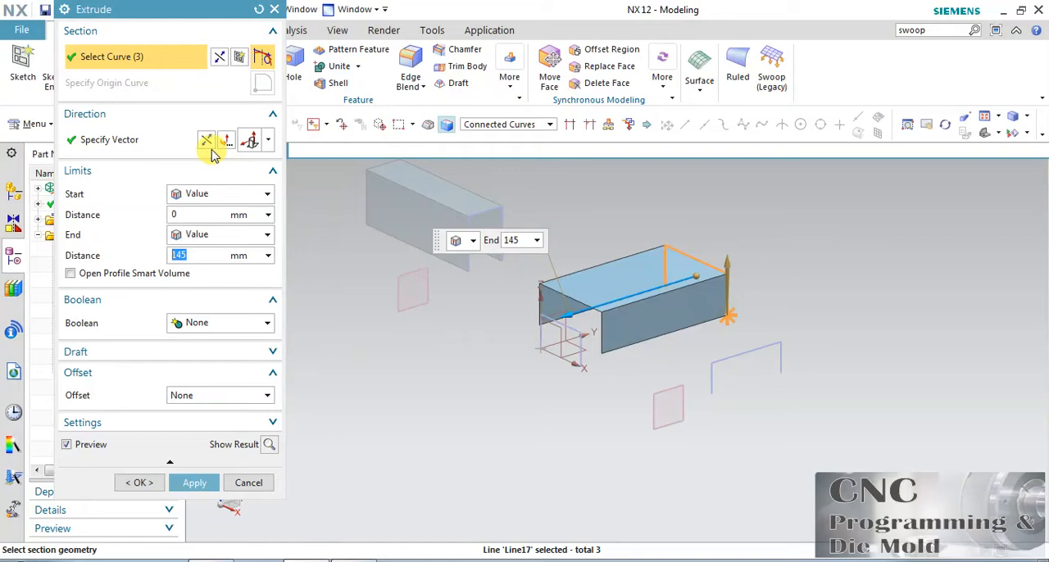
pyautogui.click(226, 141)
pyautogui.click(194, 483)
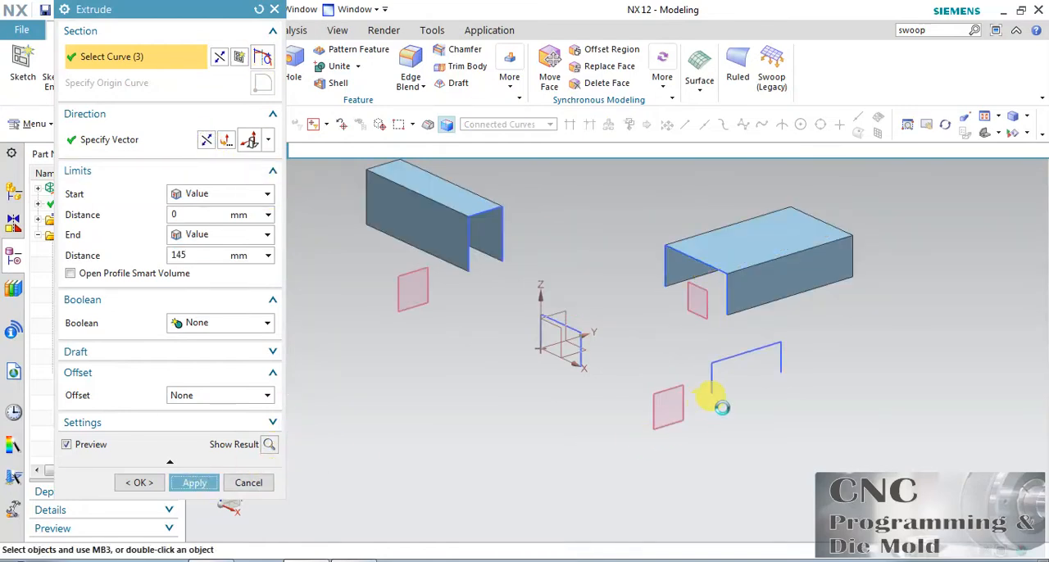
# Extrude the positive X side profile and the profile at the origin by 145 mm each, away from the centre
pyautogui.click(767, 349)
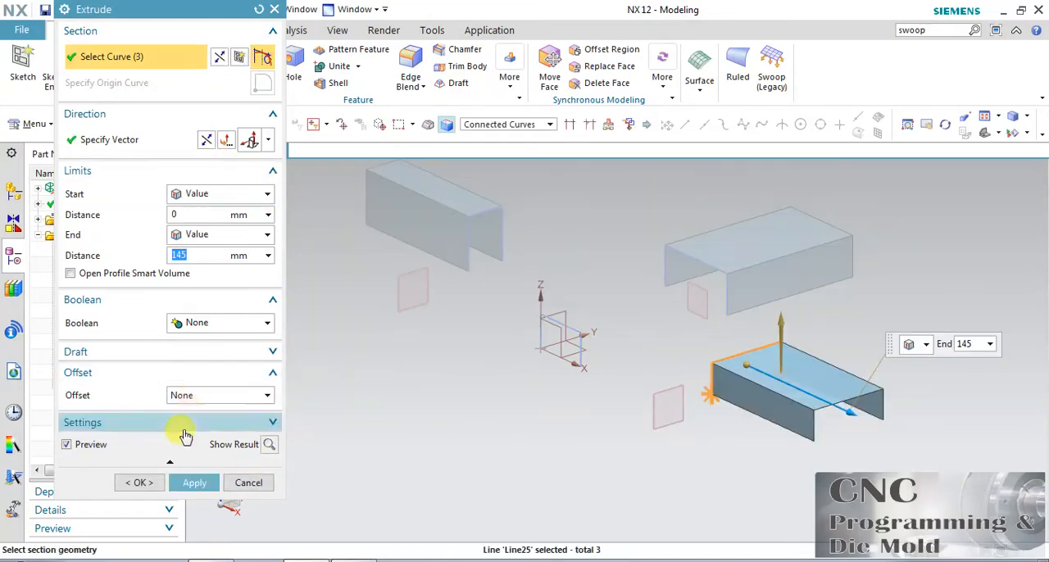
pyautogui.click(195, 482)
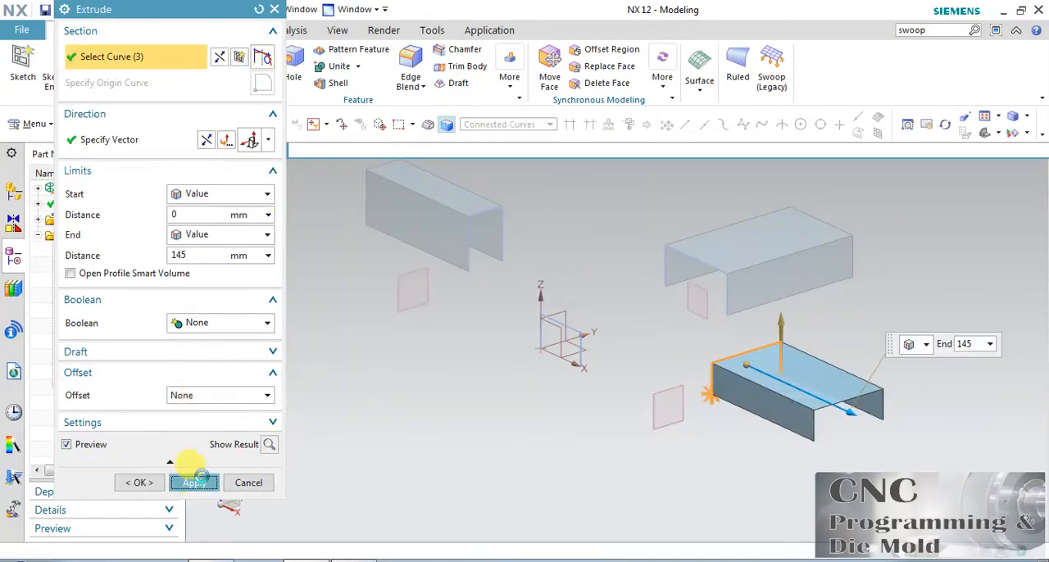
pyautogui.click(512, 379)
pyautogui.click(137, 482)
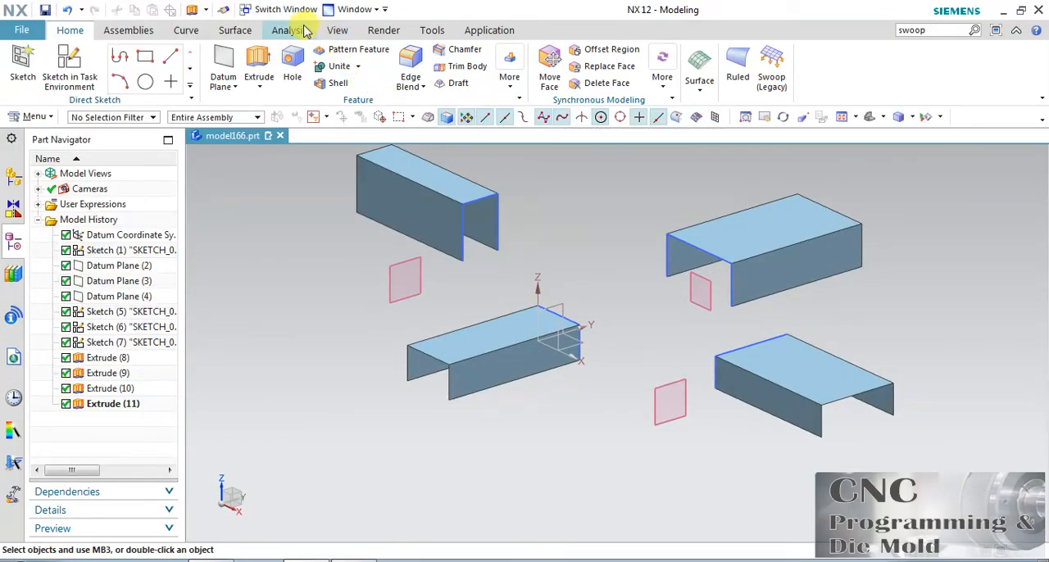
# Start a Transition surface with the open profile on the negative X side as the first section
pyautogui.click(238, 31)
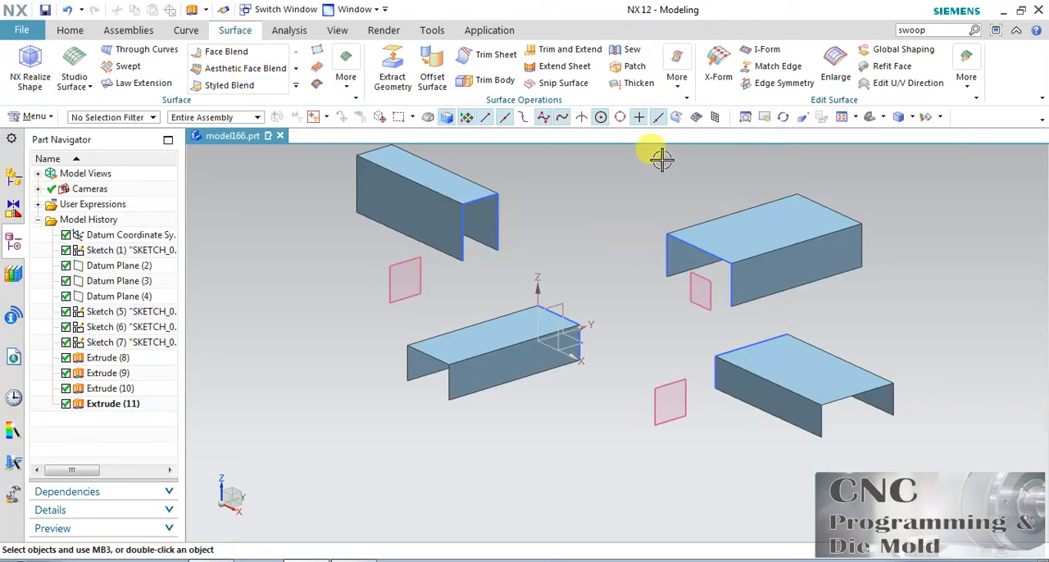
pyautogui.click(346, 80)
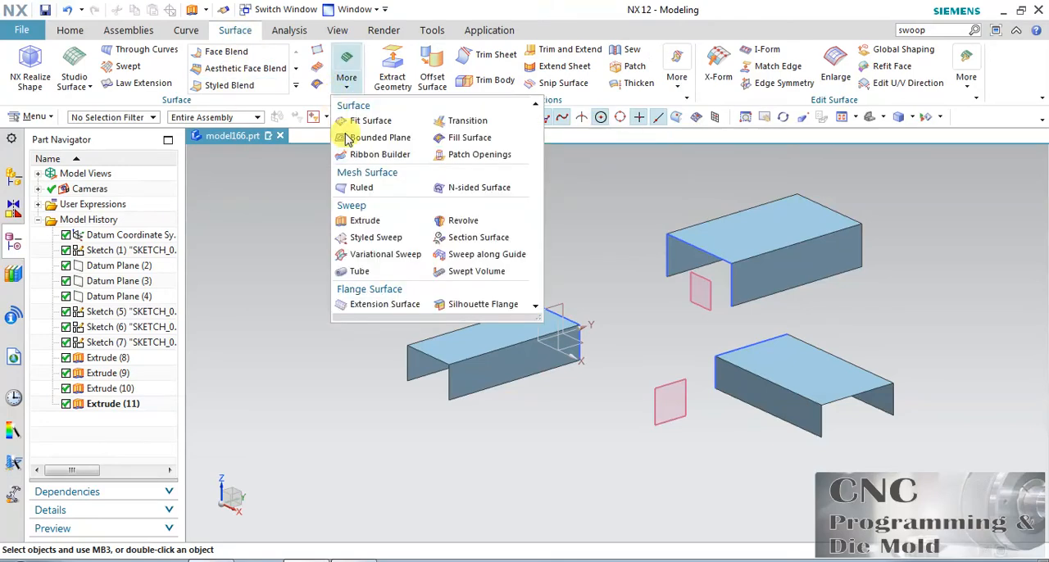
pyautogui.click(468, 122)
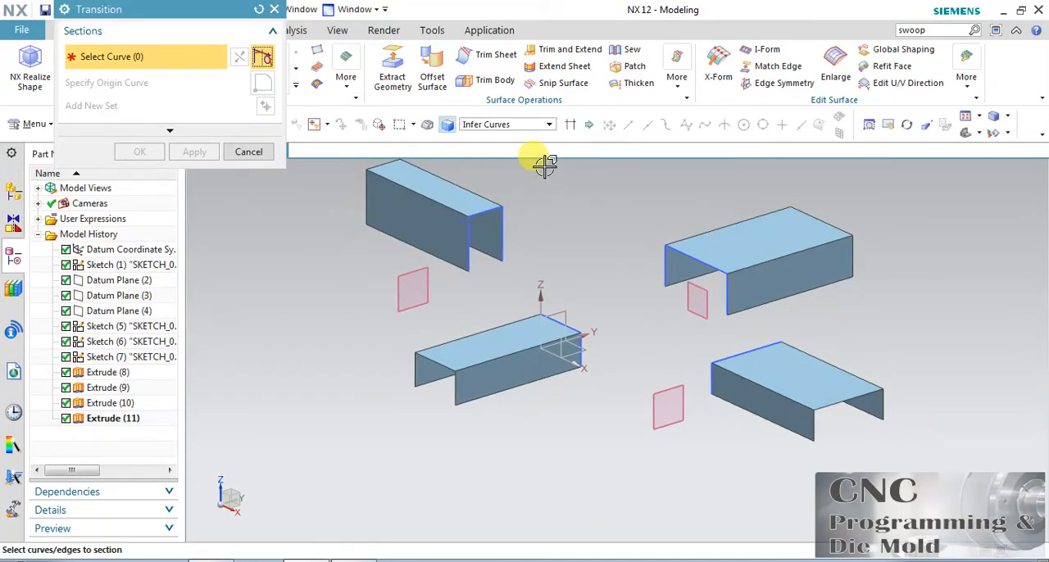
pyautogui.click(495, 225)
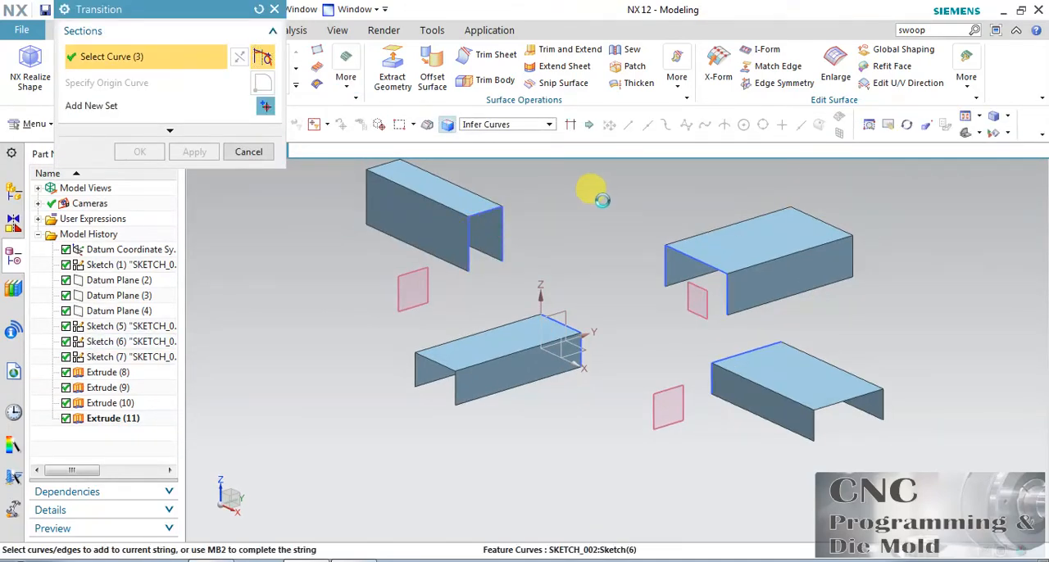
# Add the open profile on the XZ-offset plane as the second Transition section and reverse its direction
pyautogui.click(266, 105)
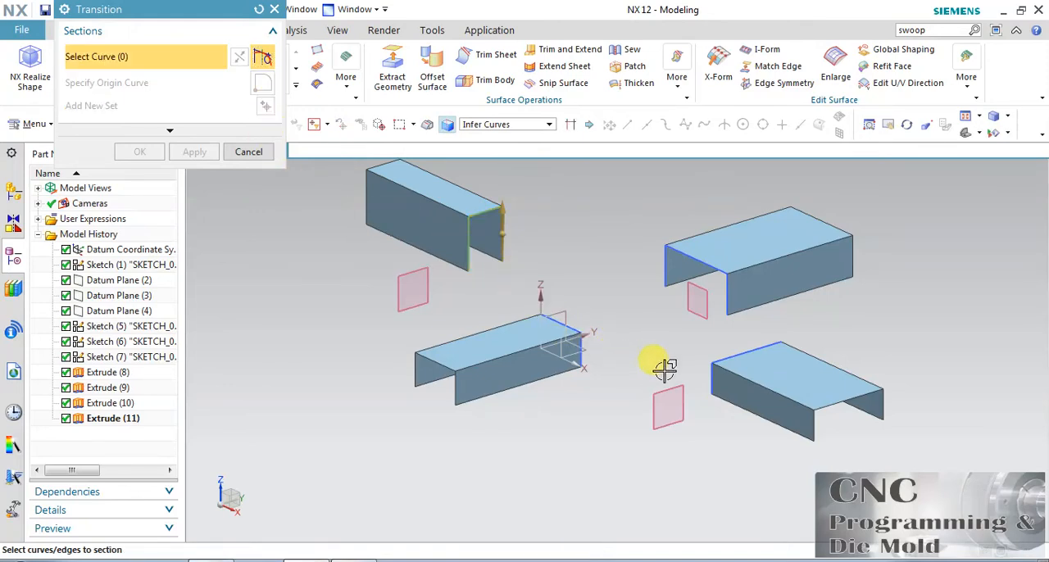
pyautogui.click(665, 272)
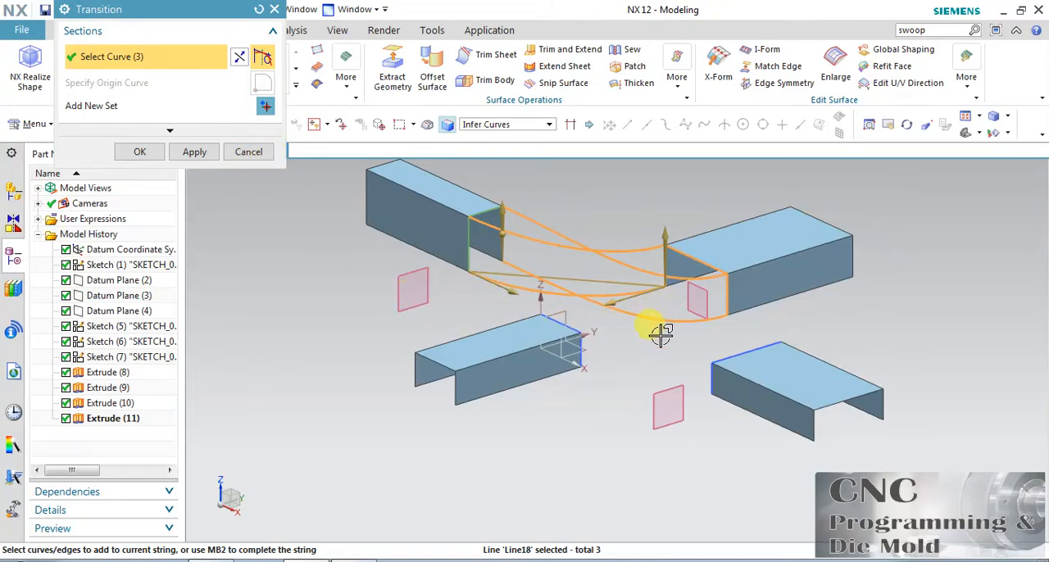
pyautogui.click(240, 59)
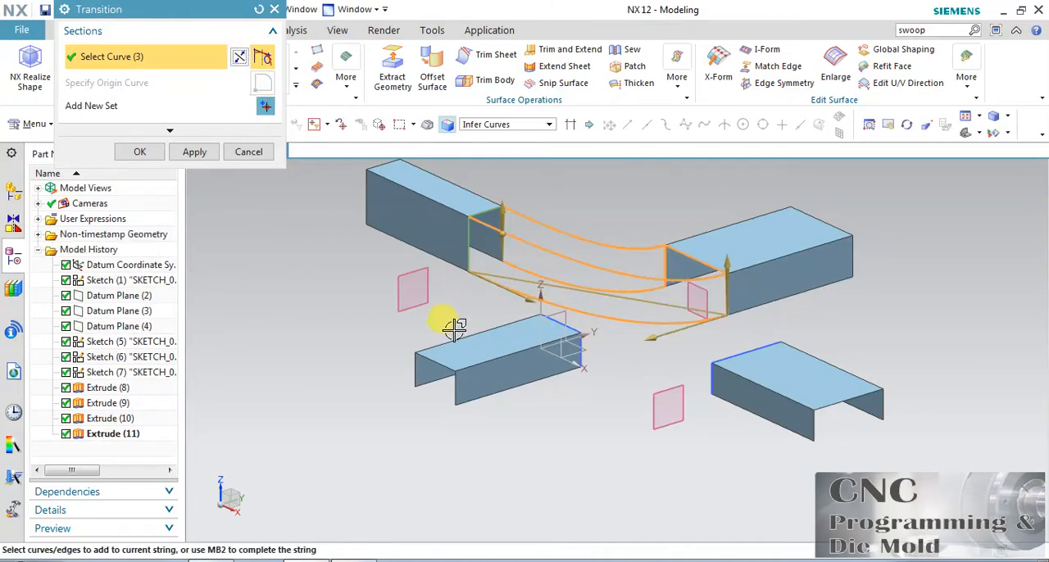
# Add the open profile at the origin as the third Transition section
pyautogui.click(906, 127)
pyautogui.moveTo(604, 363); pyautogui.dragTo(609, 392)
pyautogui.click(907, 124)
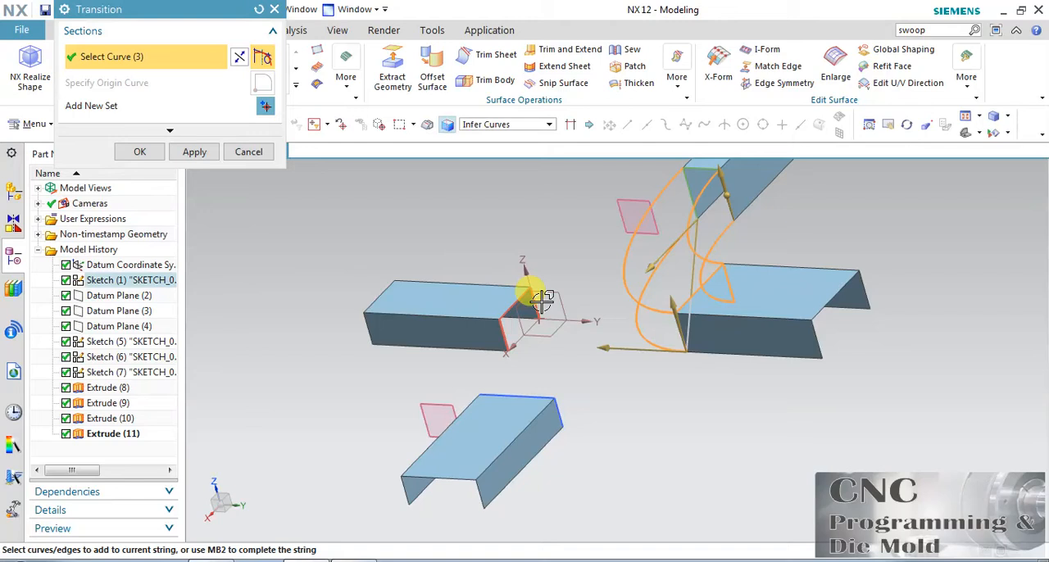
pyautogui.click(264, 110)
pyautogui.click(541, 299)
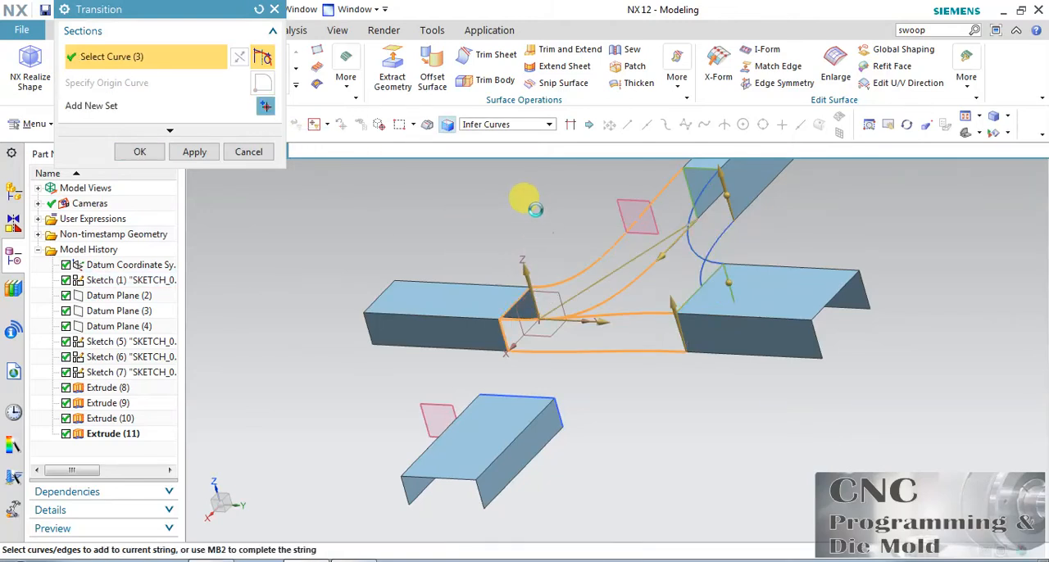
pyautogui.click(907, 124)
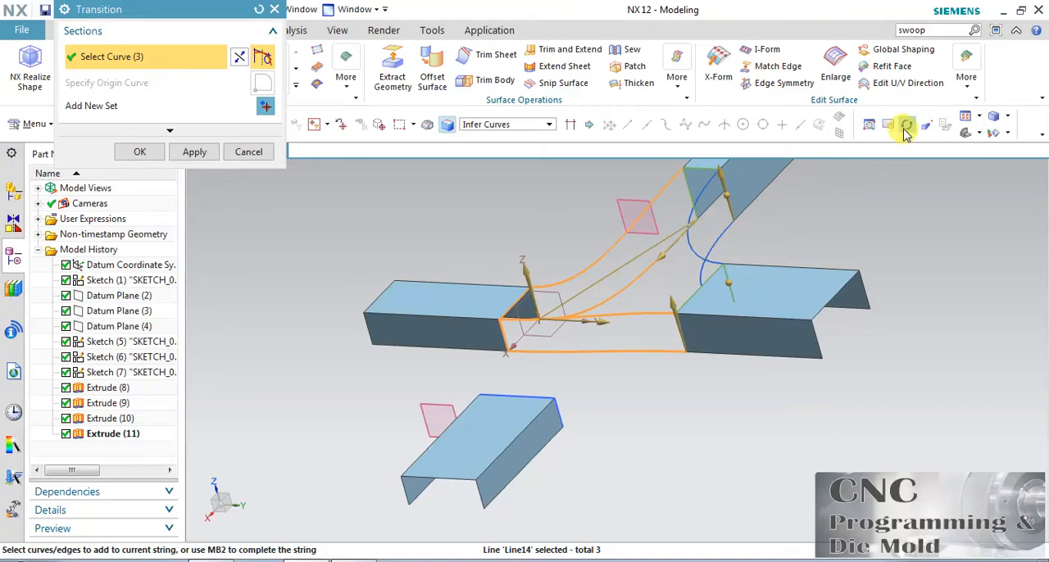
# Preview the Transition result with three sections, then return to the section definition
pyautogui.moveTo(674, 293)
pyautogui.mouseDown()
pyautogui.moveTo(675, 313)
pyautogui.moveTo(672, 290)
pyautogui.moveTo(661, 300)
pyautogui.mouseUp()
pyautogui.click(244, 136)
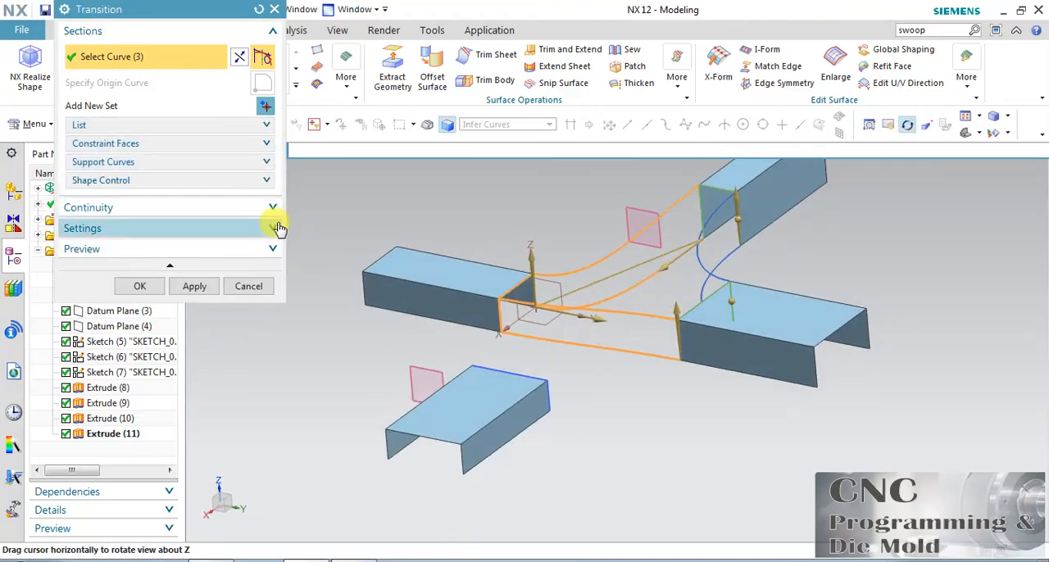
pyautogui.click(273, 250)
pyautogui.click(261, 277)
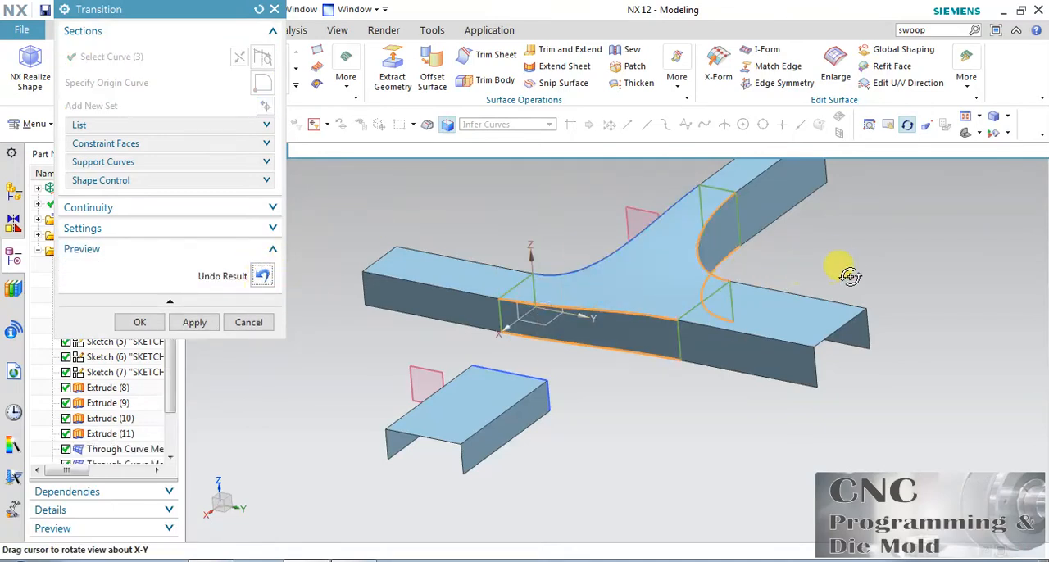
pyautogui.click(907, 124)
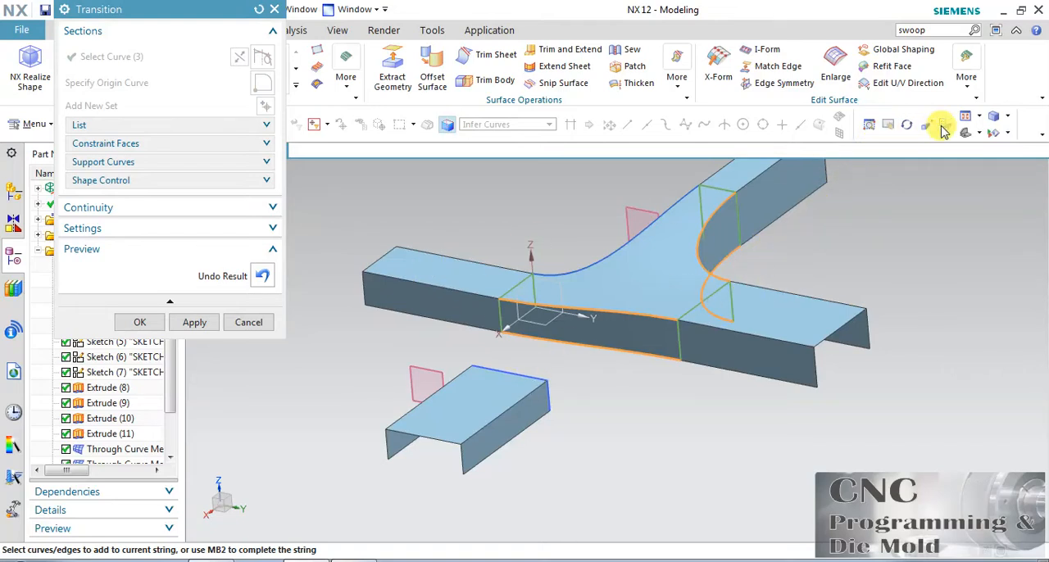
pyautogui.click(263, 277)
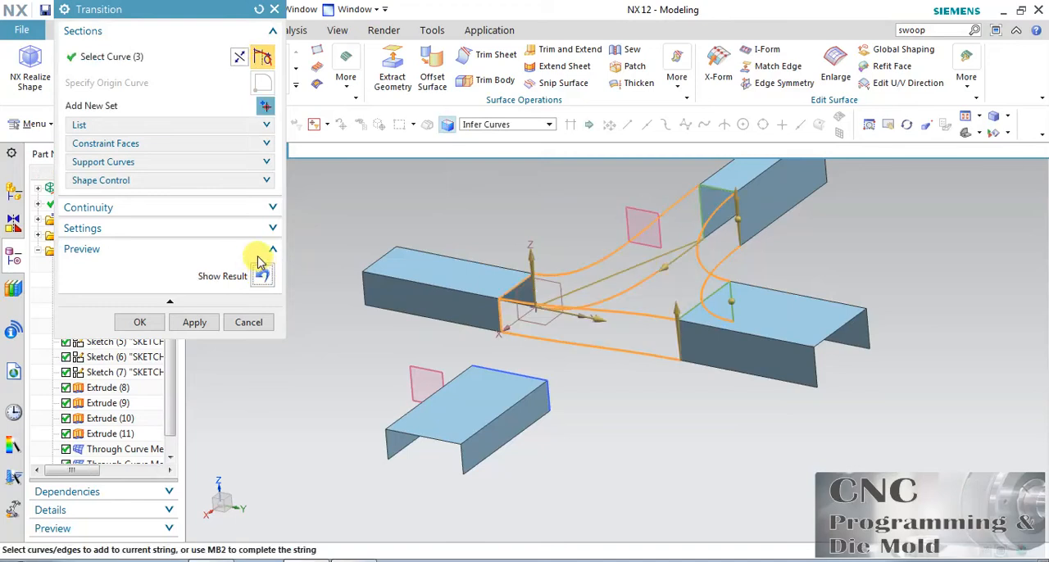
# Add the open profile on the positive X side as the fourth Transition section with reversed direction, and preview the surface
pyautogui.click(264, 108)
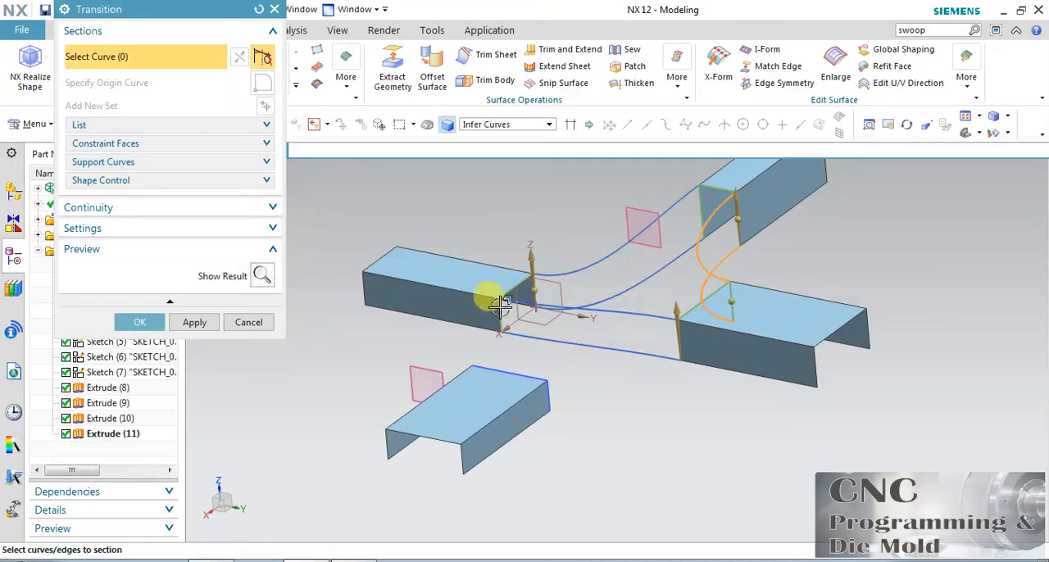
pyautogui.click(544, 382)
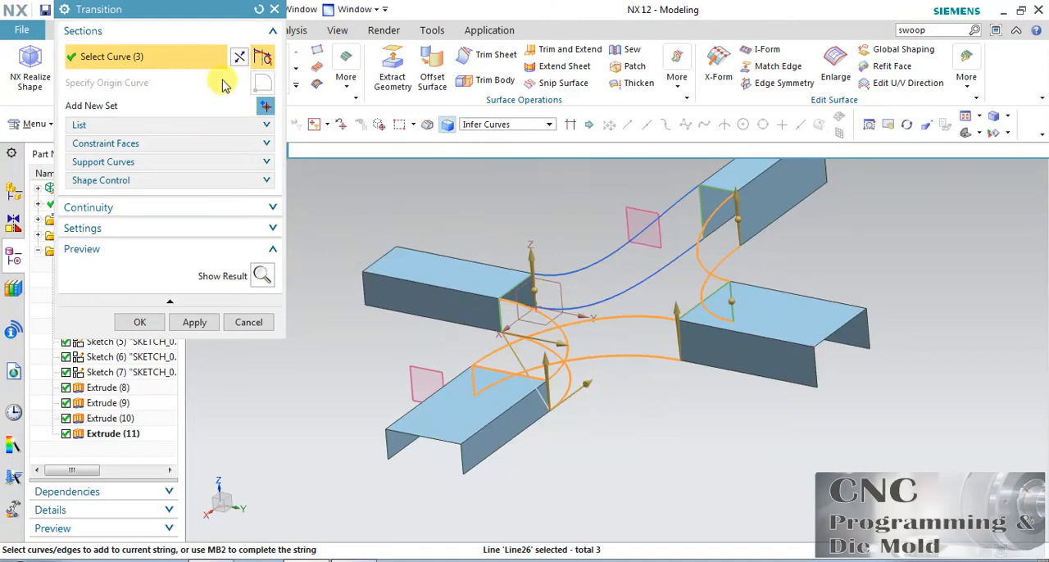
pyautogui.click(241, 59)
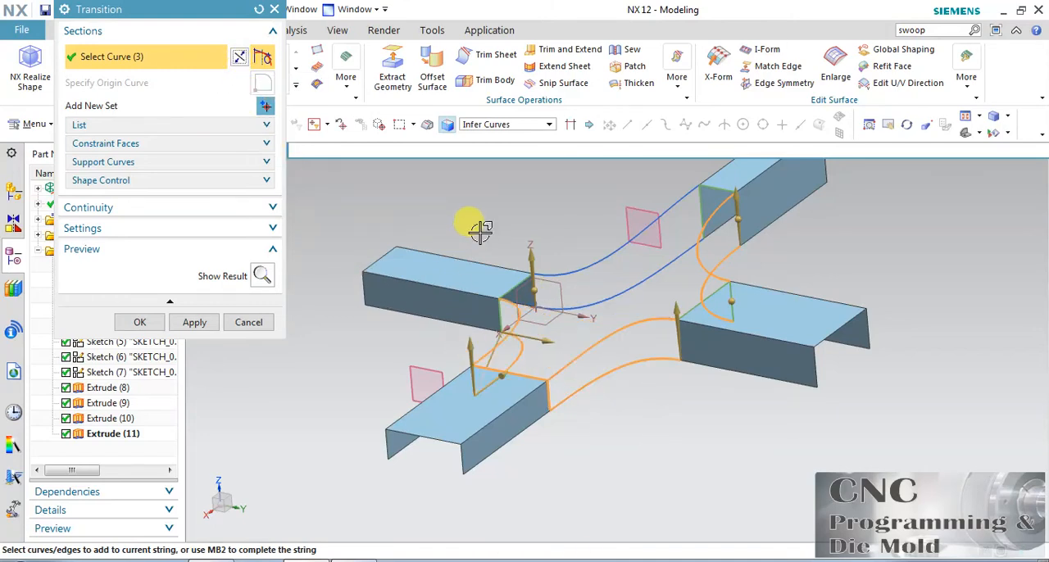
pyautogui.click(262, 276)
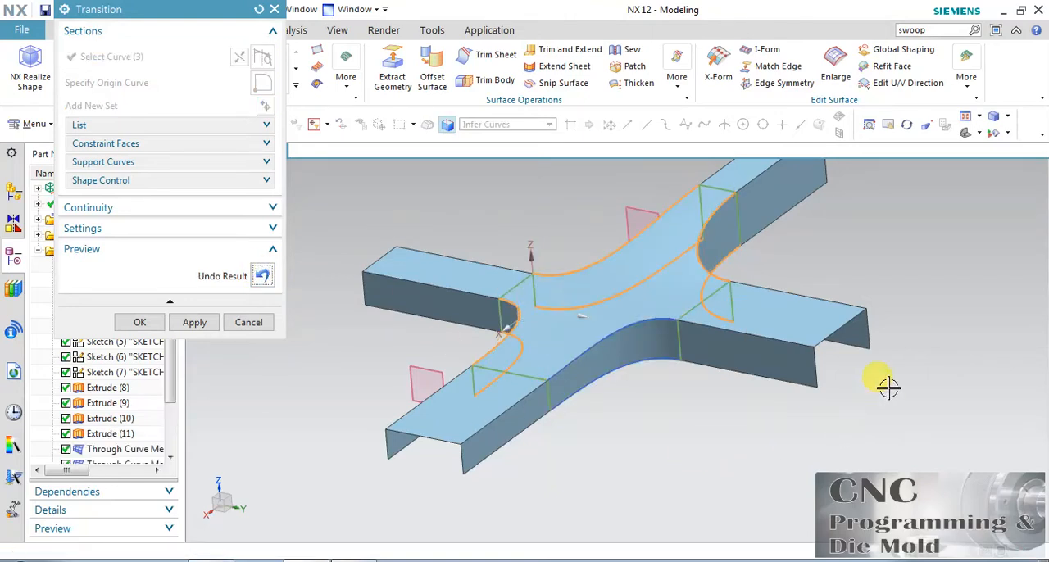
pyautogui.moveTo(889, 387); pyautogui.dragTo(897, 378, button='middle')
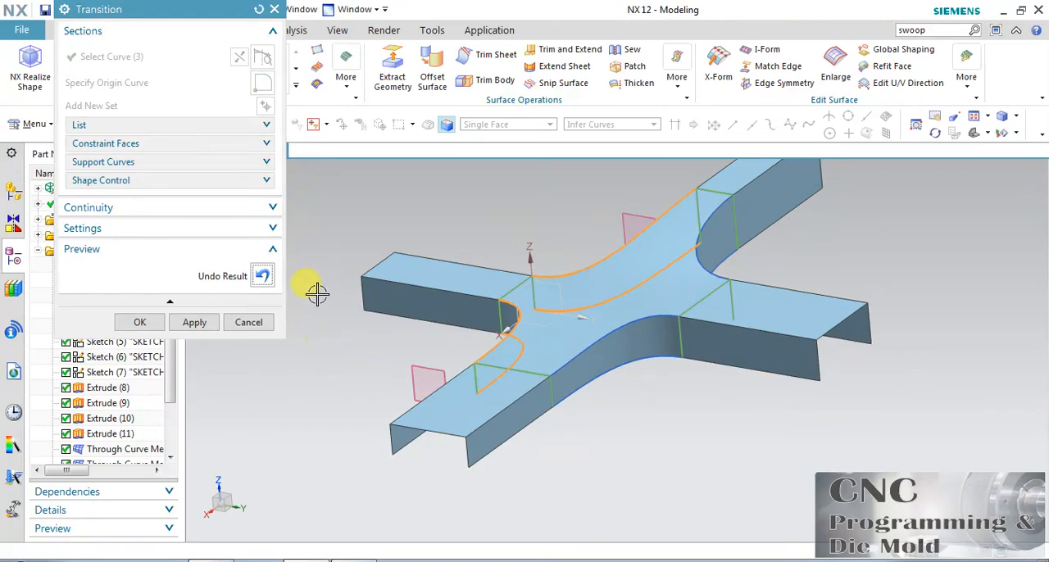
# Set the start tangent magnitude of all bridge curves to 2.99 mm and preview the Transition shape
pyautogui.click(215, 190)
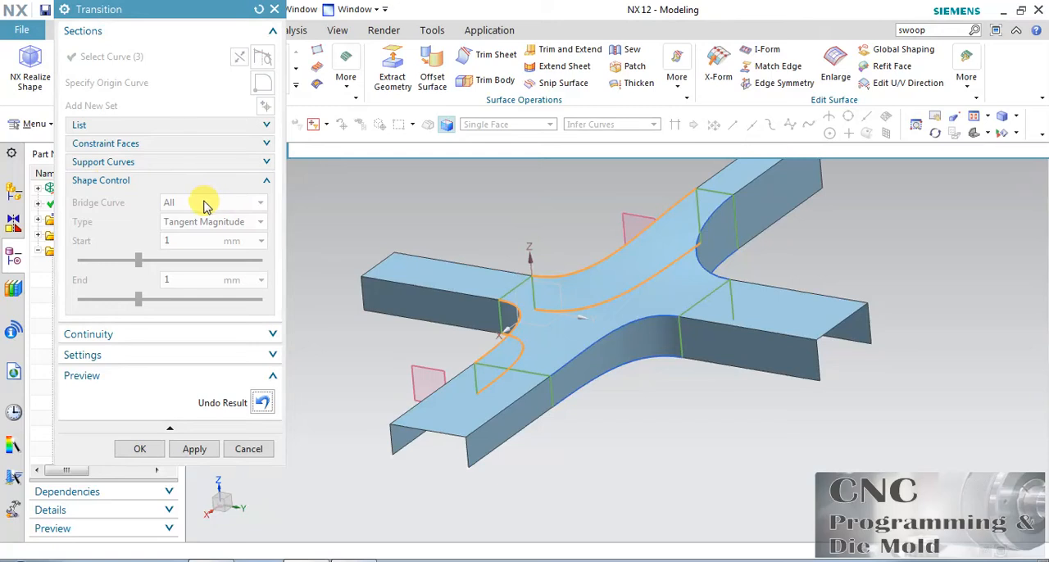
pyautogui.click(261, 402)
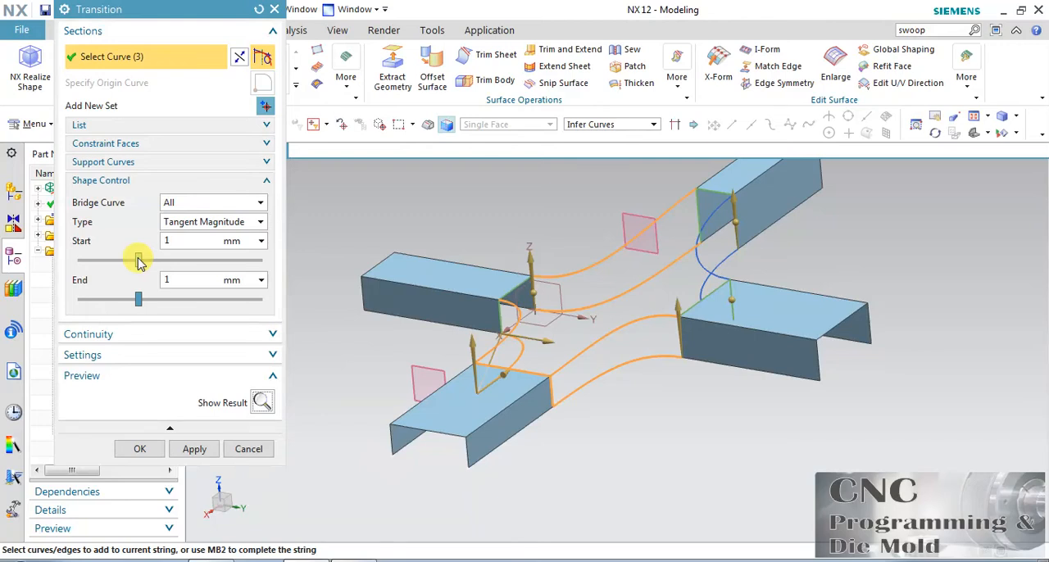
pyautogui.moveTo(138, 261); pyautogui.dragTo(259, 260)
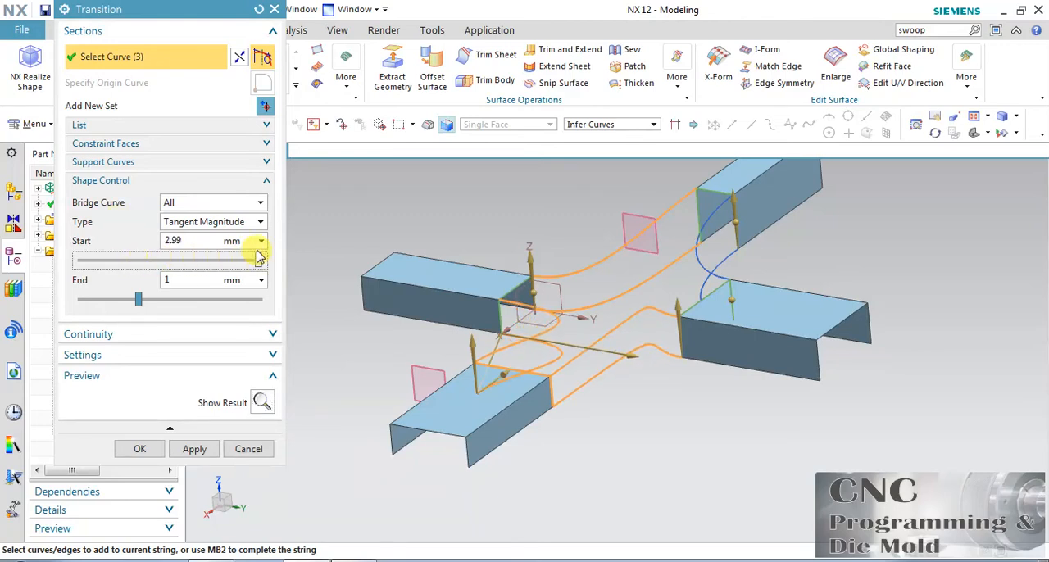
pyautogui.click(262, 402)
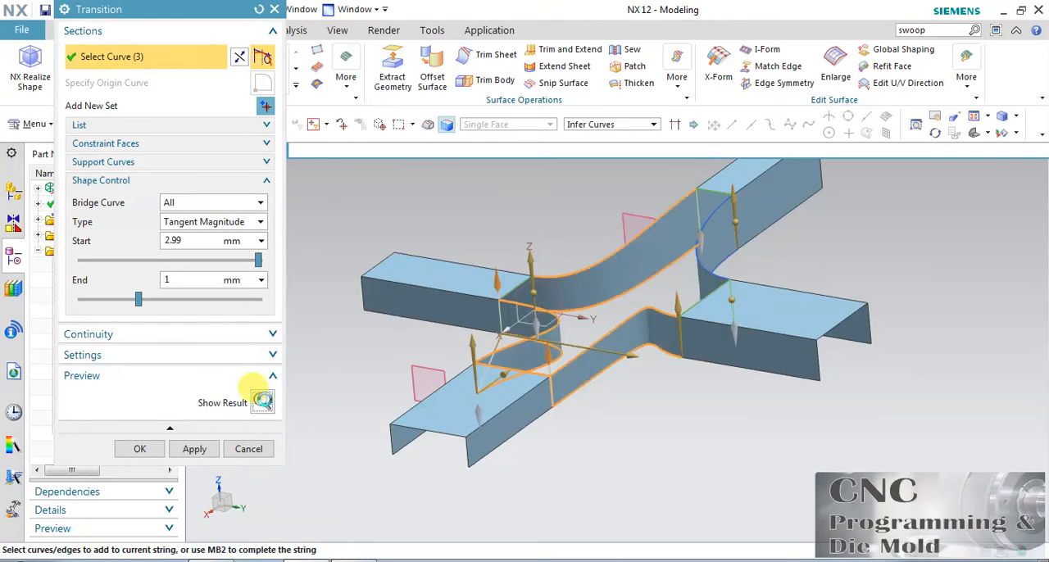
pyautogui.click(262, 403)
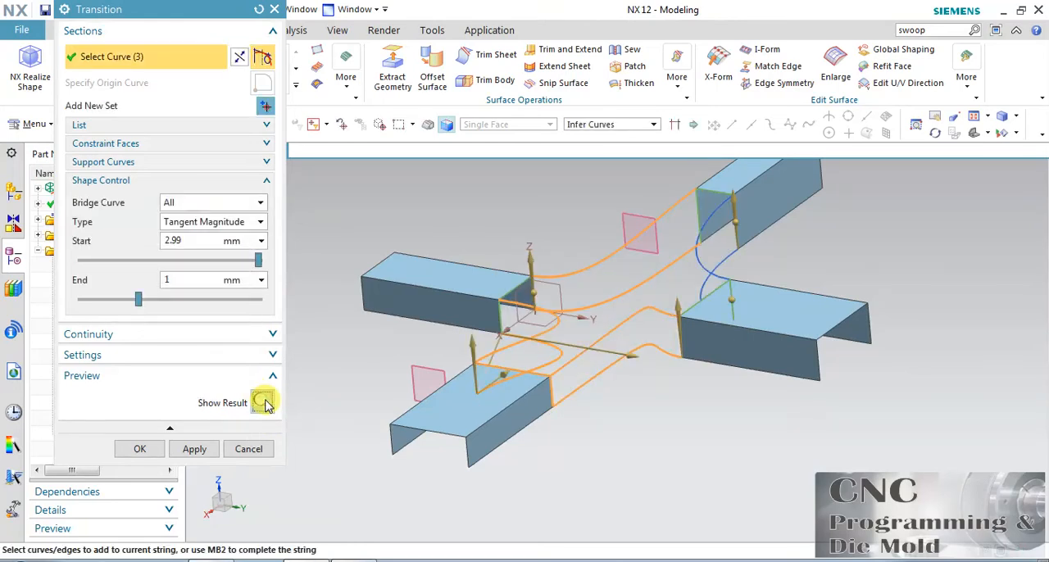
# Try end tangent magnitudes of 2.78 mm and 0.05 mm for the bridge curves, previewing the Transition result for each
pyautogui.moveTo(138, 303); pyautogui.dragTo(246, 301)
pyautogui.click(261, 403)
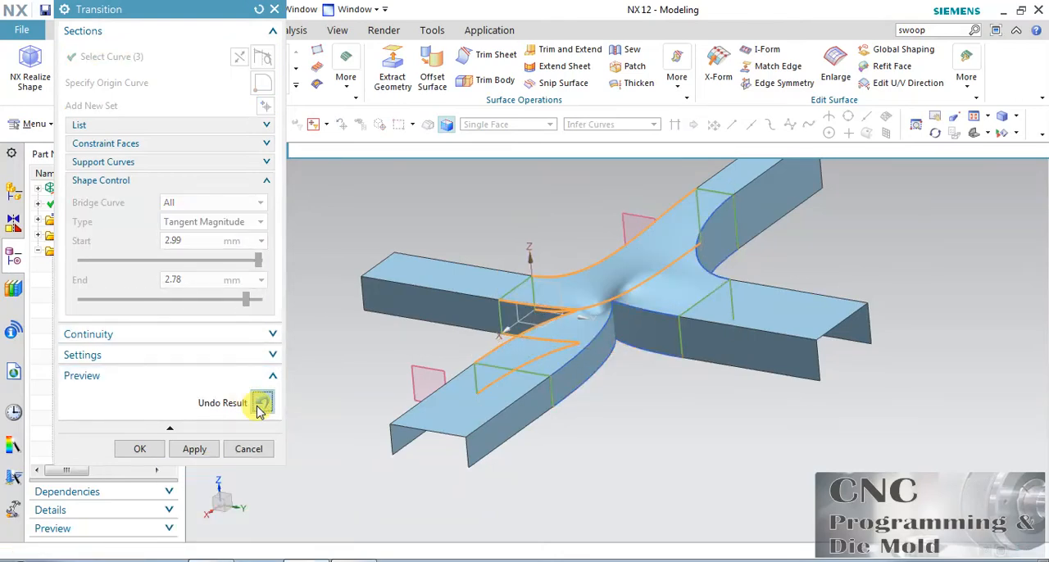
pyautogui.click(261, 402)
pyautogui.moveTo(248, 300); pyautogui.dragTo(115, 324)
pyautogui.click(262, 401)
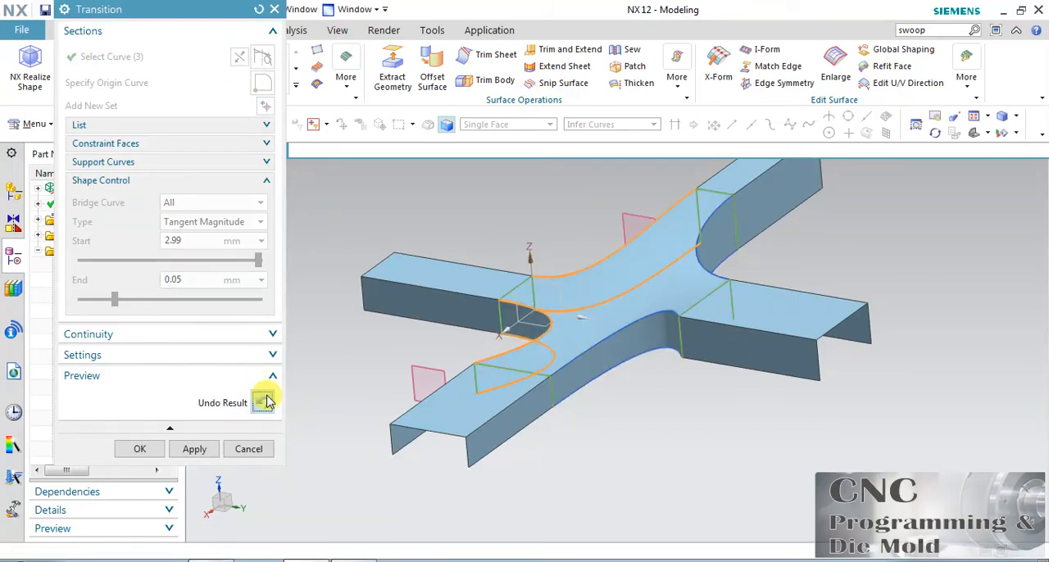
pyautogui.click(264, 402)
# Reset the start and end tangent magnitudes to 1 mm and preview the Transition result
pyautogui.click(182, 280)
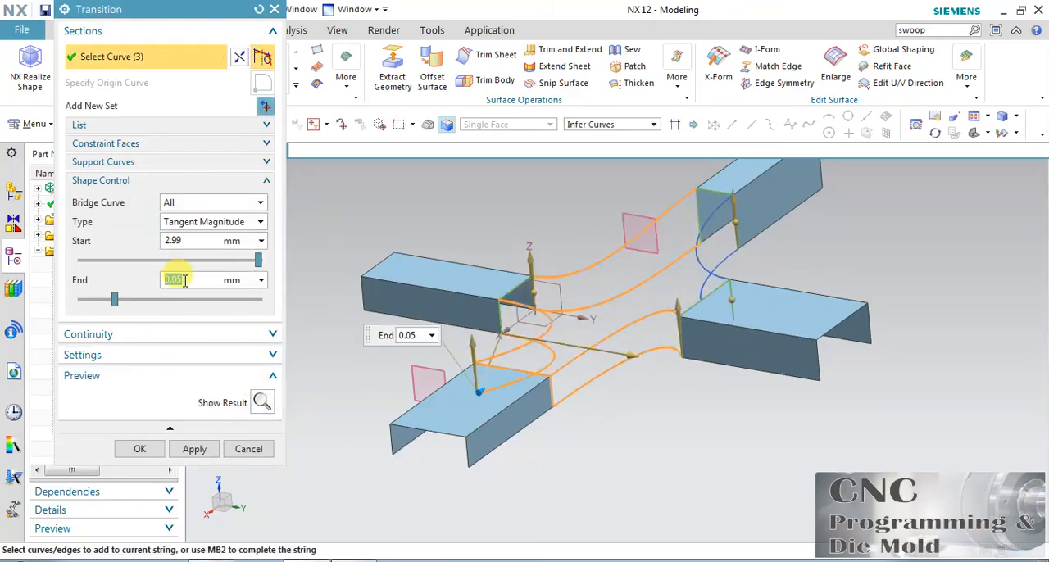
pyautogui.click(182, 243)
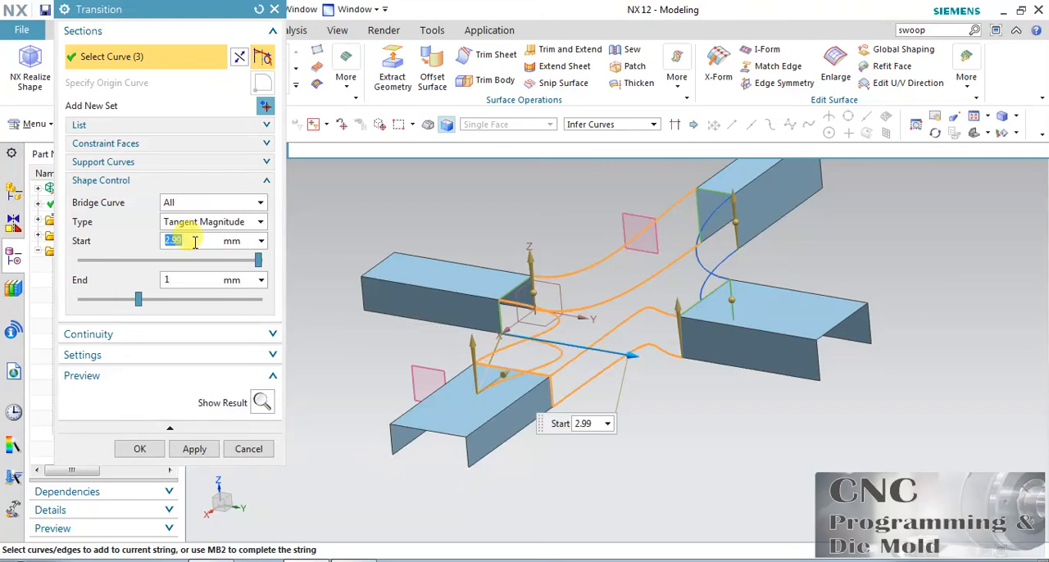
pyautogui.click(189, 279)
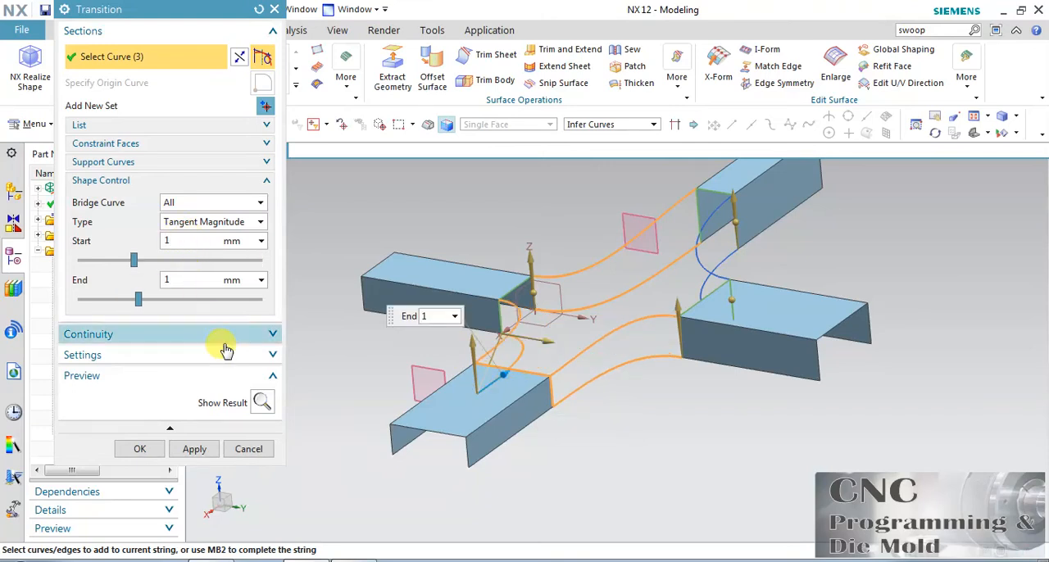
pyautogui.click(261, 401)
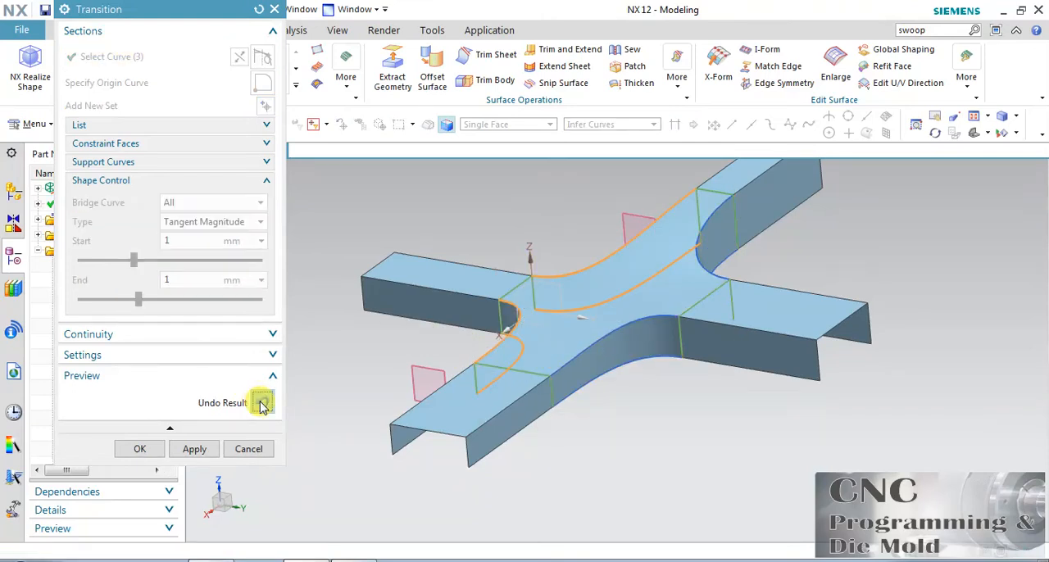
pyautogui.click(261, 404)
# Change the shape control type to Depth And Skew, with a depth of 50.4 and a skew of 52.9
pyautogui.click(205, 222)
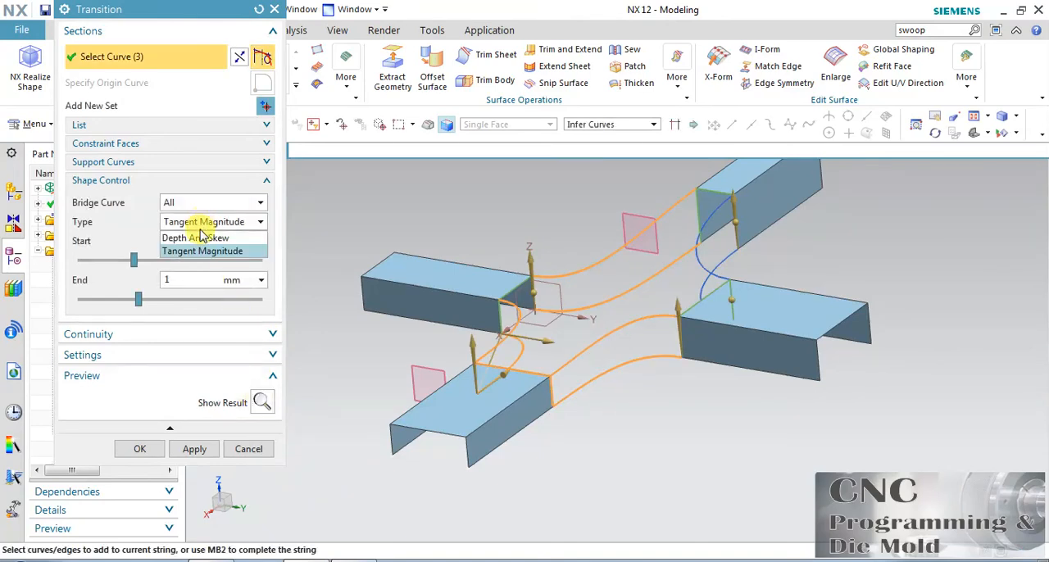
pyautogui.click(197, 238)
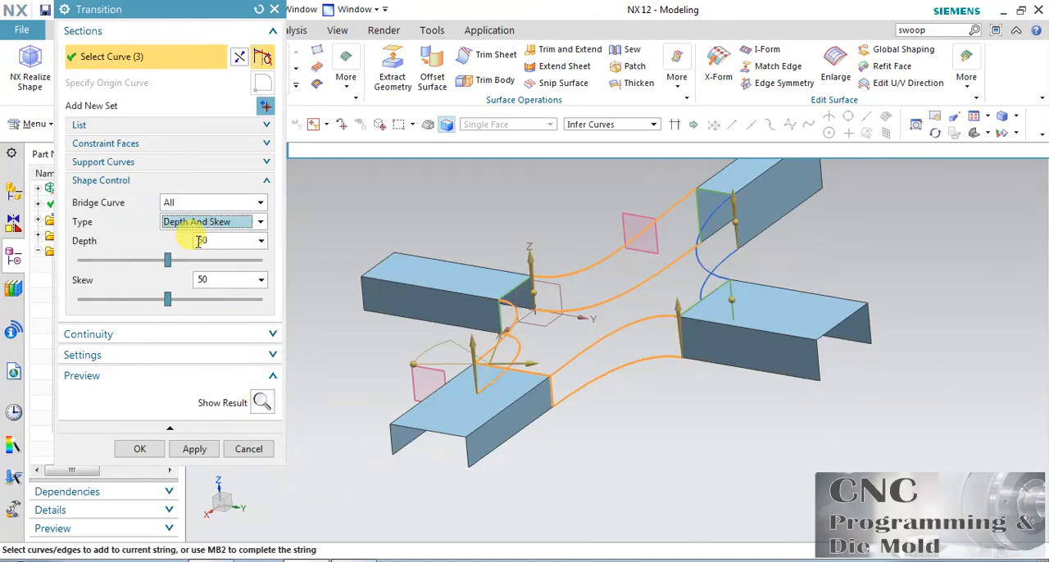
pyautogui.moveTo(168, 261)
pyautogui.mouseDown()
pyautogui.moveTo(179, 261)
pyautogui.moveTo(143, 273)
pyautogui.moveTo(150, 260)
pyautogui.moveTo(169, 266)
pyautogui.mouseUp()
pyautogui.moveTo(166, 300)
pyautogui.mouseDown()
pyautogui.moveTo(235, 293)
pyautogui.moveTo(141, 318)
pyautogui.moveTo(192, 304)
pyautogui.moveTo(171, 300)
pyautogui.mouseUp()
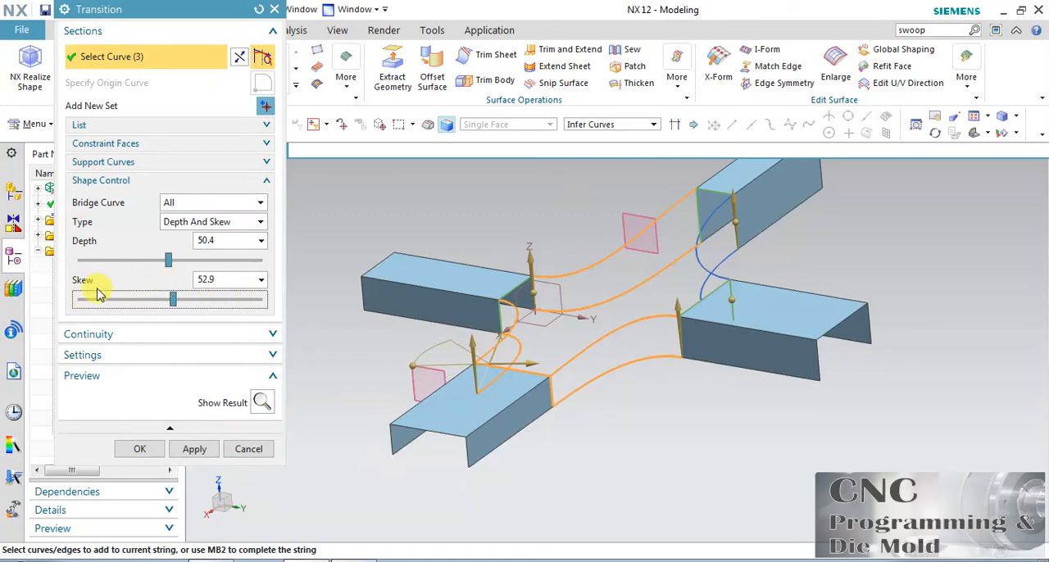
# Set the depth and skew to 50 each and create the Transition surface
pyautogui.click(222, 243)
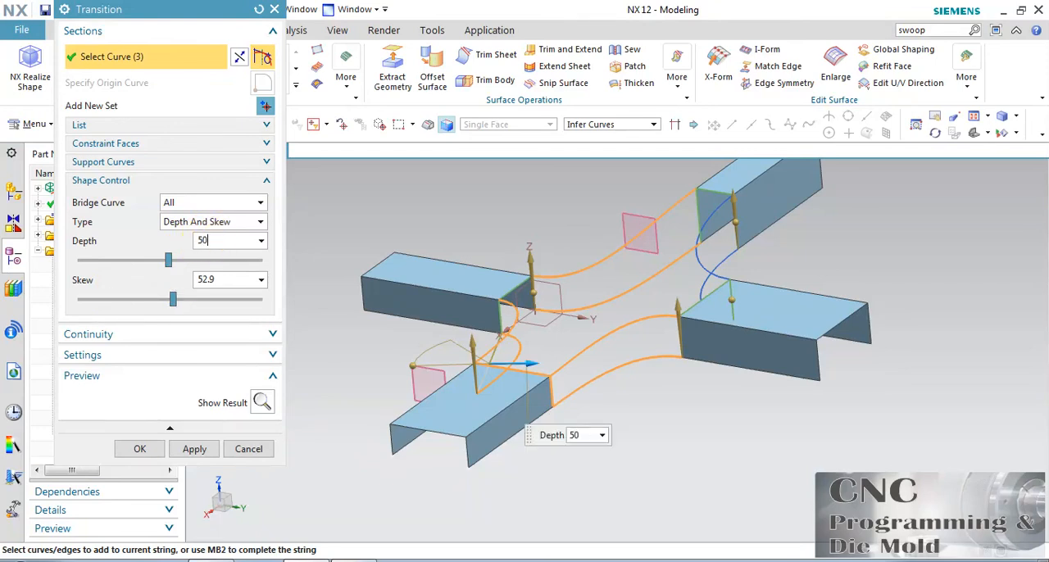
pyautogui.click(224, 277)
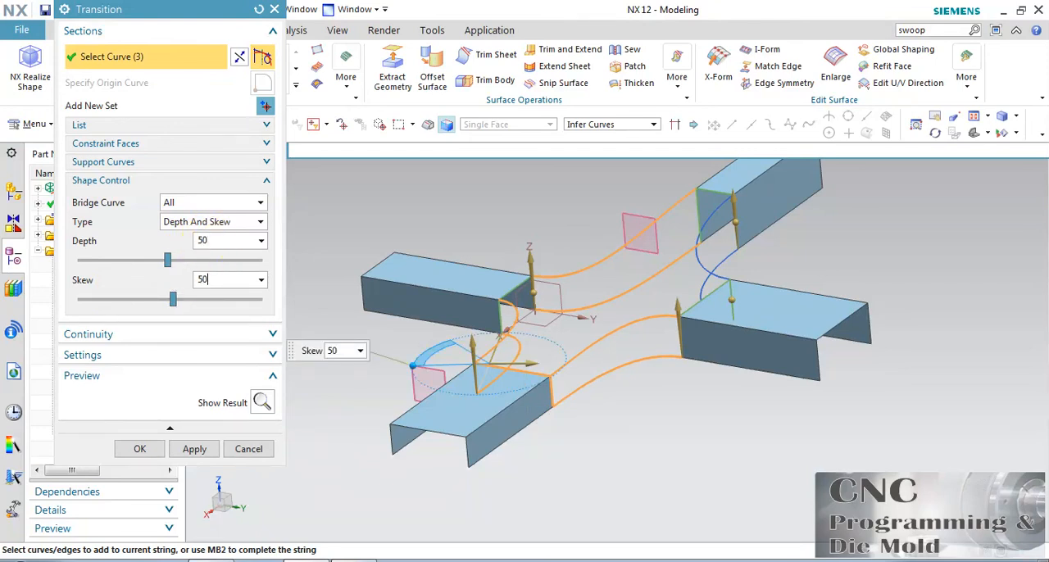
pyautogui.click(224, 240)
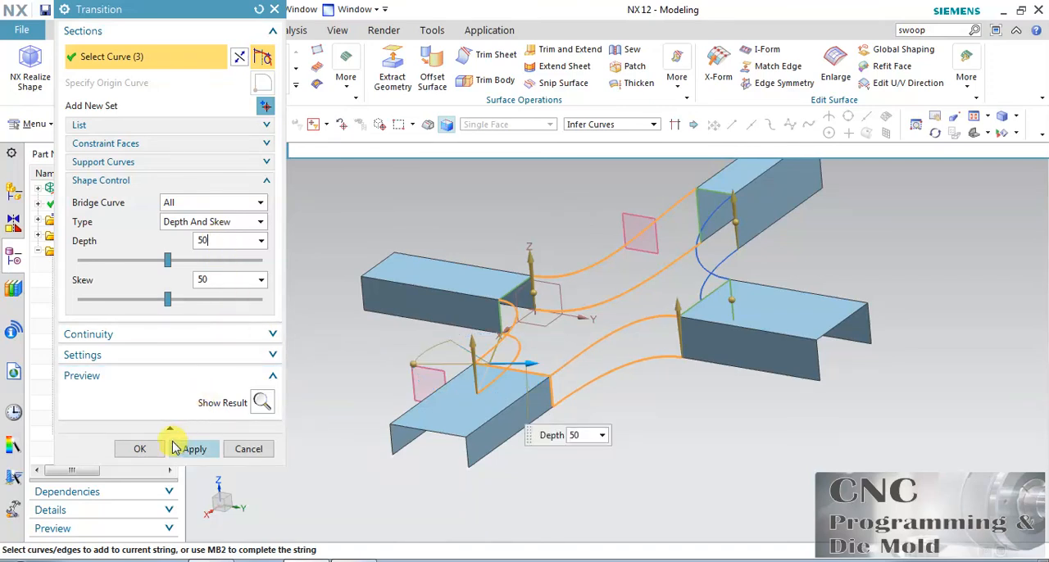
pyautogui.click(139, 448)
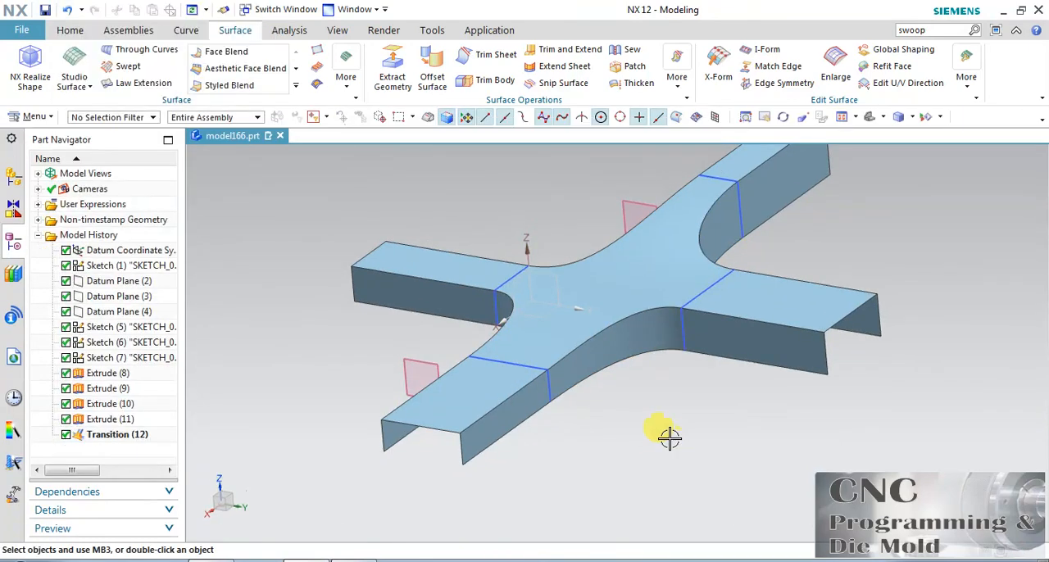
pyautogui.click(840, 119)
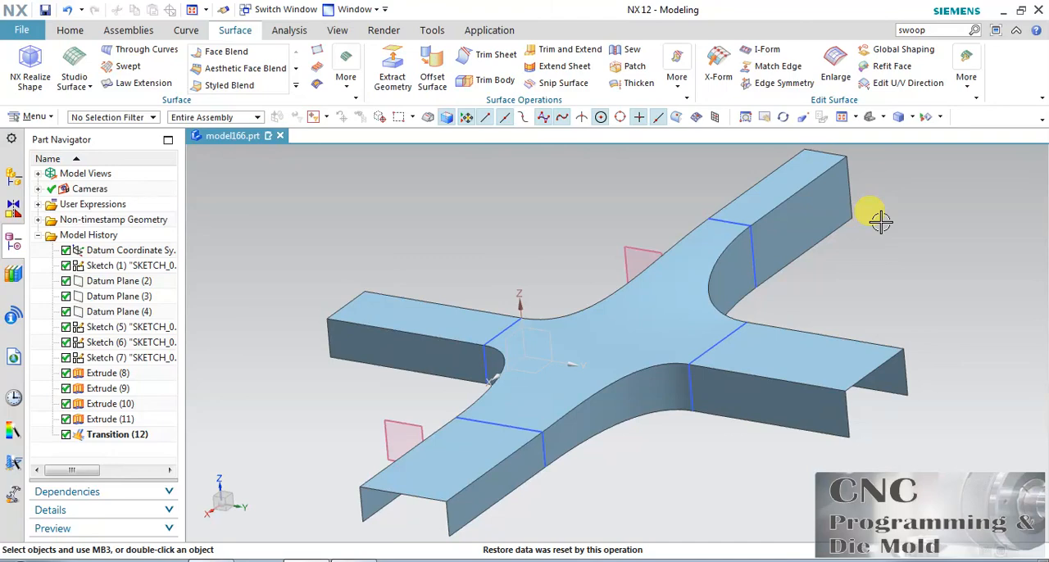